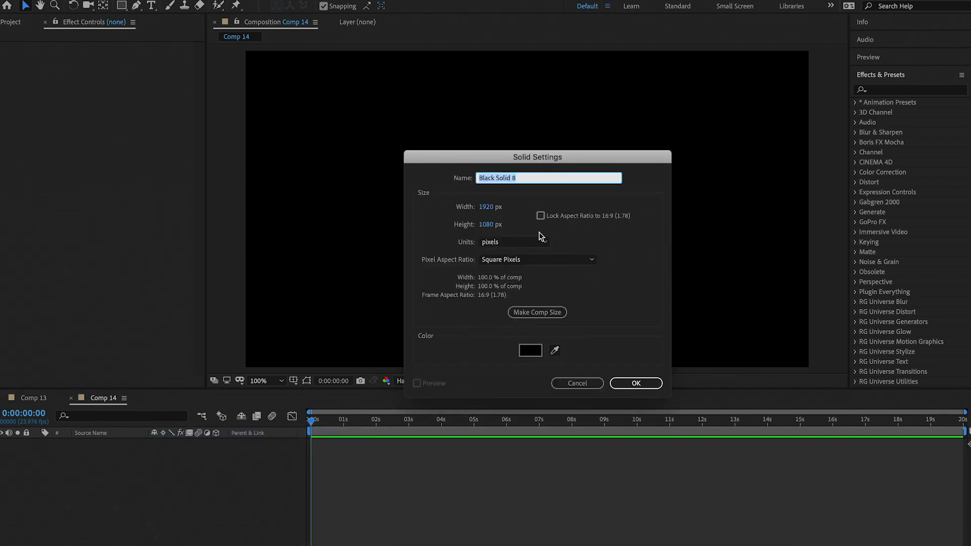
- Create a 1920 x 1080 px black solid layer and apply the Grid effect to it
left_click(652, 389)
left_click(915, 91)
type("grid")
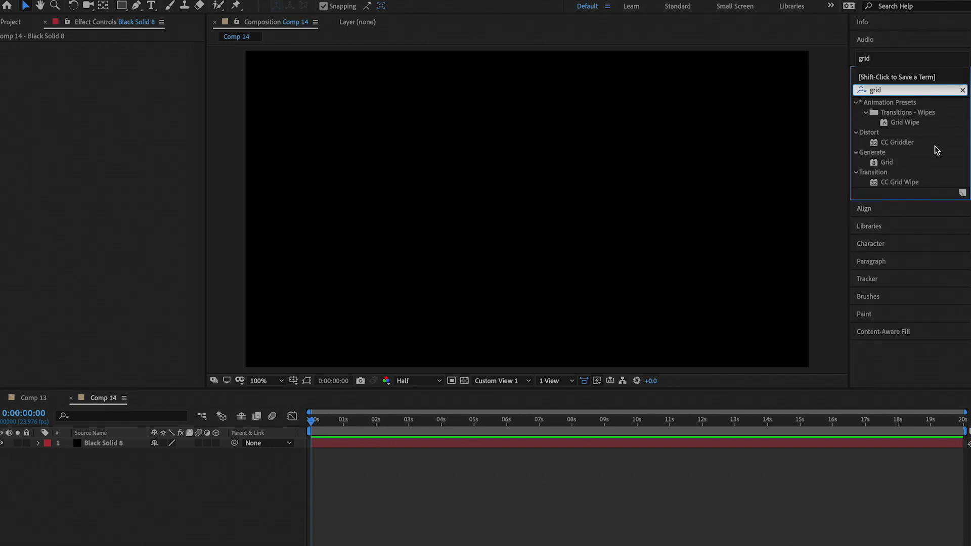
left_click_drag(901, 163, 639, 172)
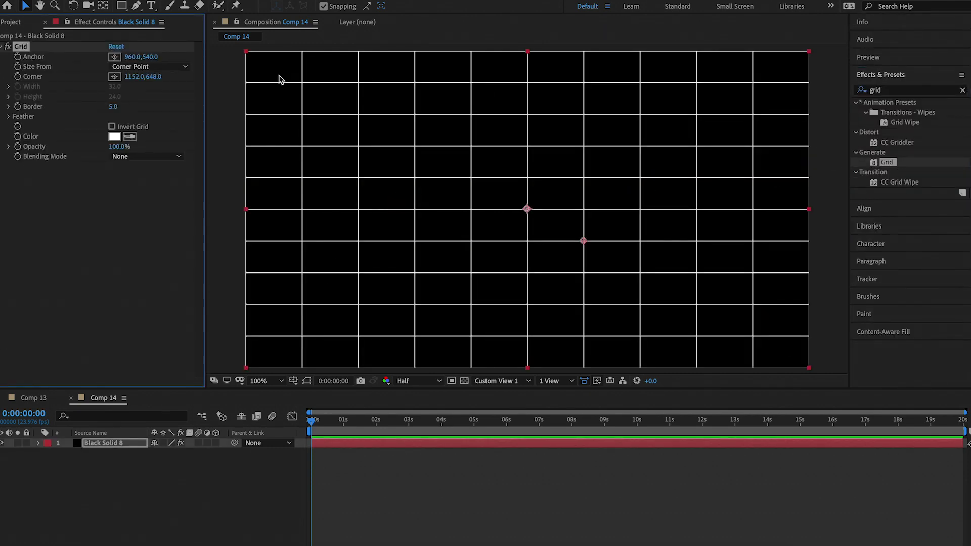
- Size the grid from the Width Slider and set its width to about 159.6 so the cells are square
left_click(184, 67)
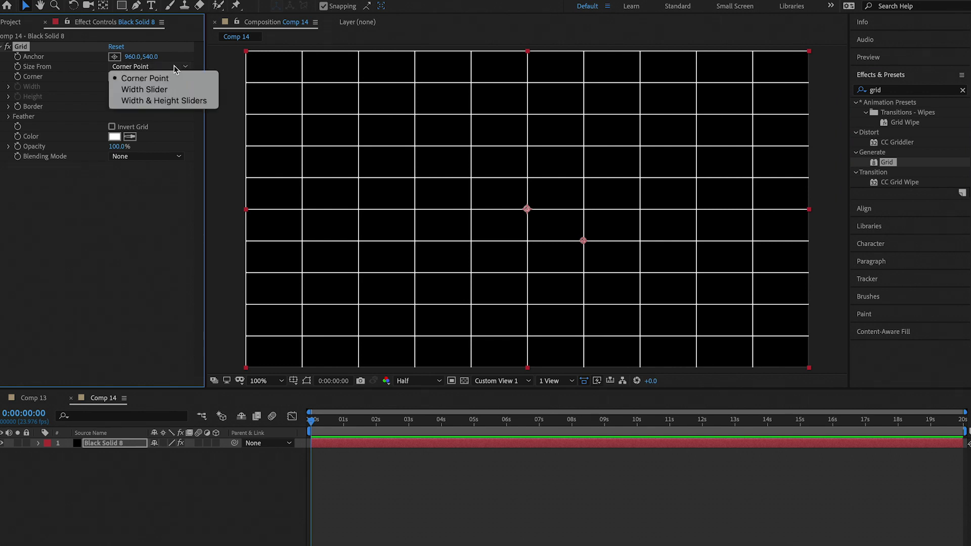
left_click(136, 91)
left_click_drag(49, 103, 196, 114)
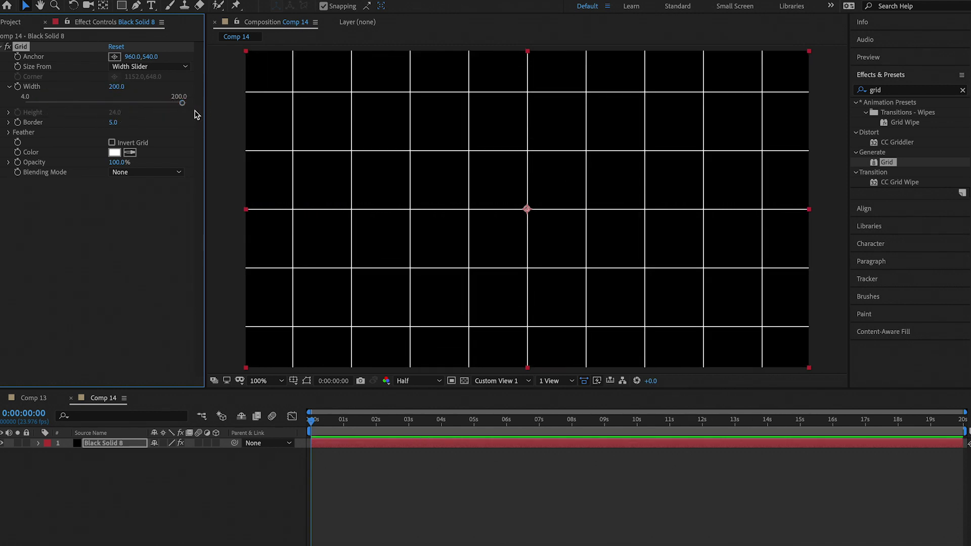
left_click_drag(182, 103, 201, 101)
mouse_move(119, 89)
left_mouse_down()
mouse_move(301, 80)
mouse_move(134, 65)
mouse_move(129, 83)
left_mouse_up()
left_click_drag(183, 104, 151, 105)
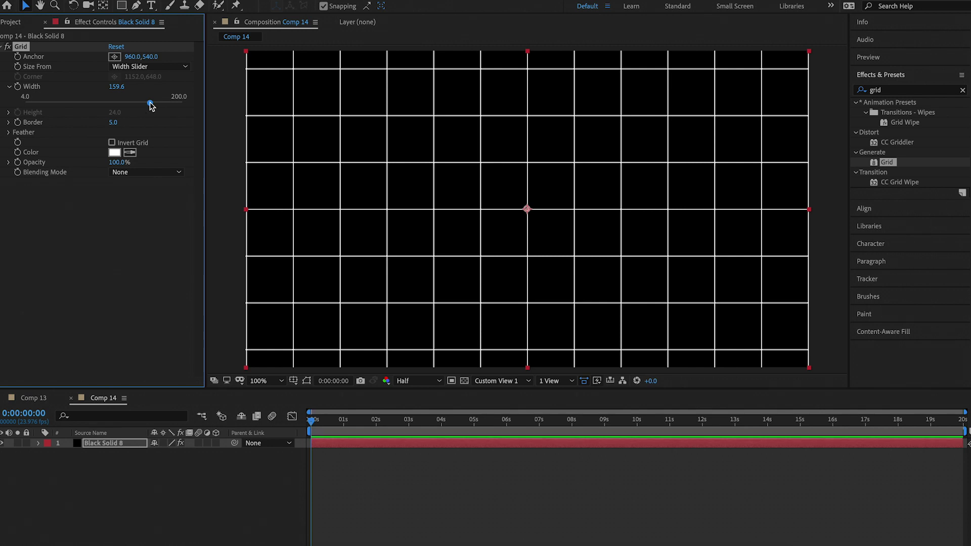
- Add the CC Sphere effect to the grid solid and set the sphere's radius to 369
left_click(961, 91)
left_click(941, 95)
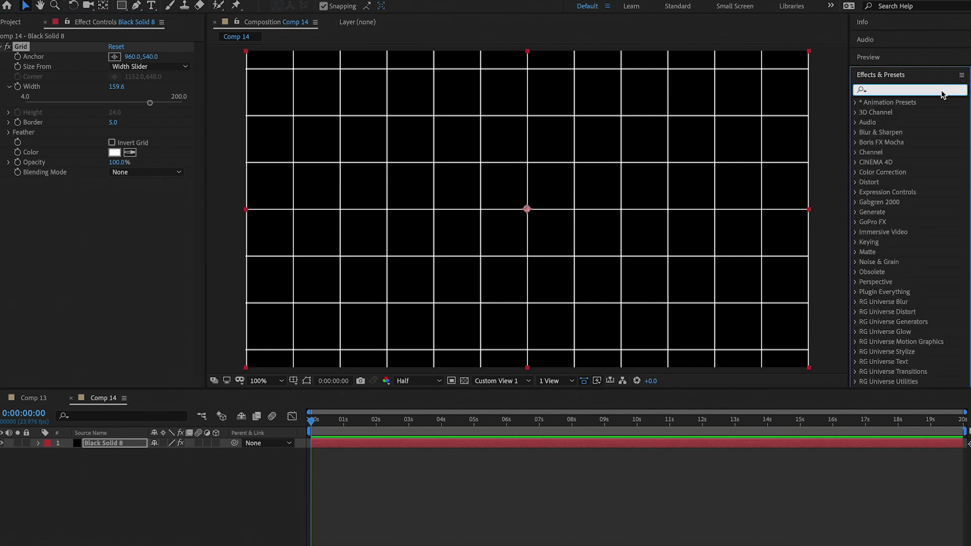
type("cc")
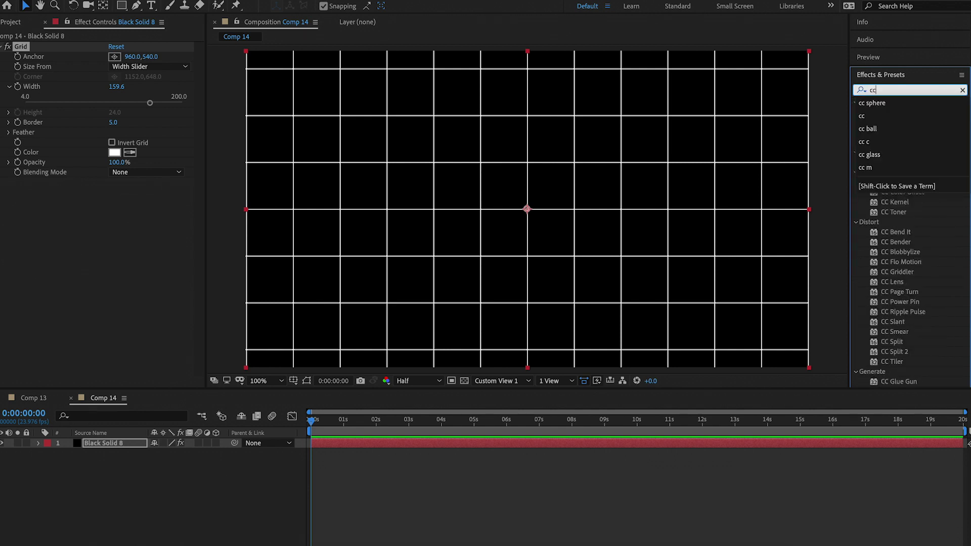
type(" s")
left_click_drag(895, 182, 575, 210)
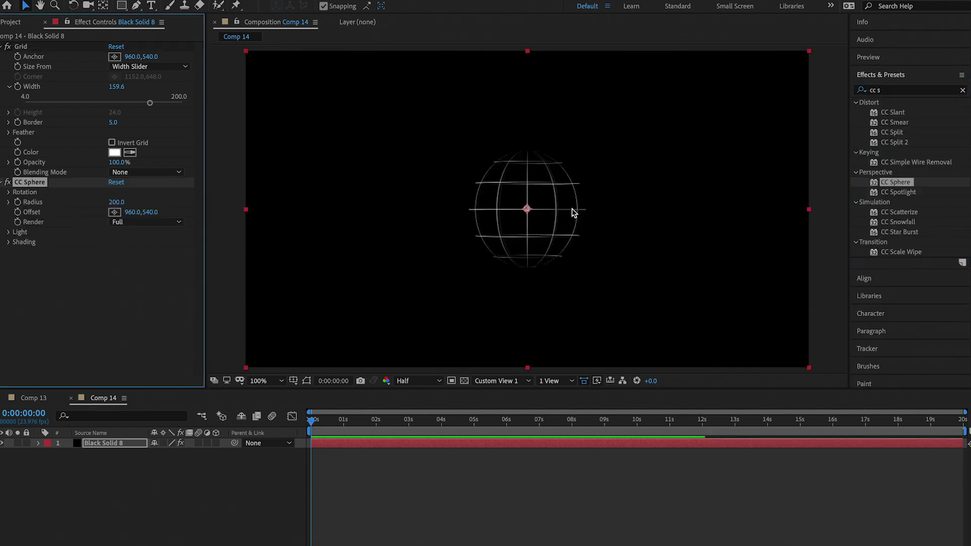
left_click_drag(116, 202, 221, 209)
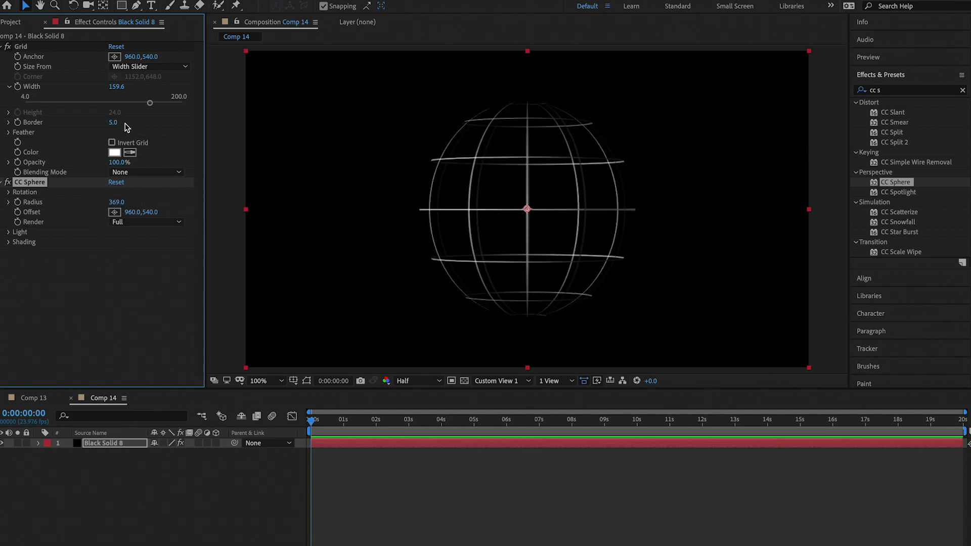
- Set the grid's border to 15 and the sphere's Ambient shading to 100
left_click_drag(115, 125, 121, 123)
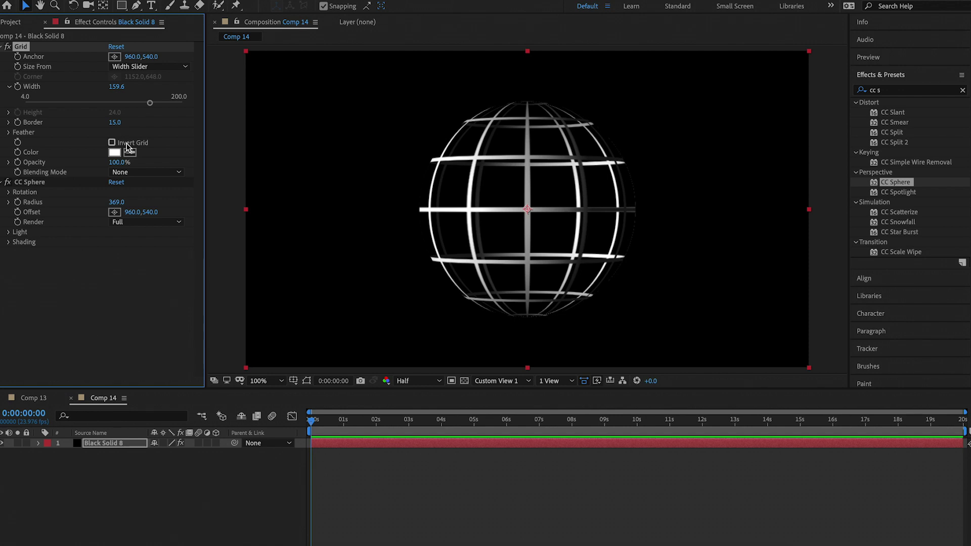
left_click(9, 241)
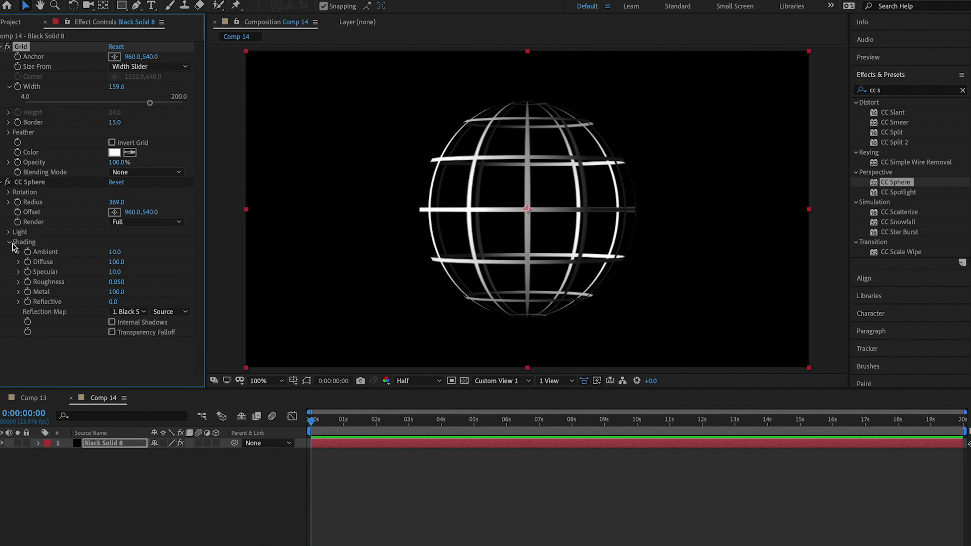
left_click(114, 252)
type("1")
key("Return")
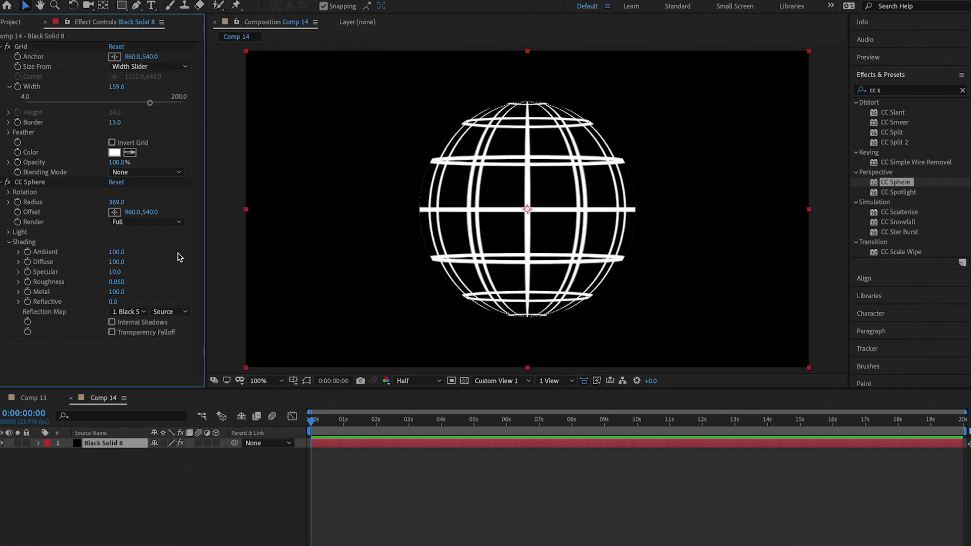
- Set the CC Sphere render mode to Outside and rename the solid layer as Outside
left_click(178, 225)
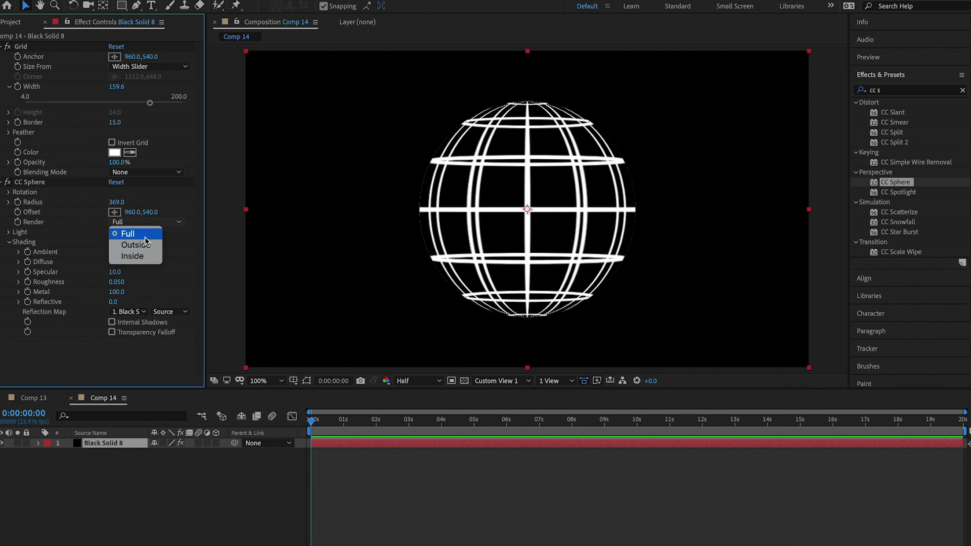
key("Escape")
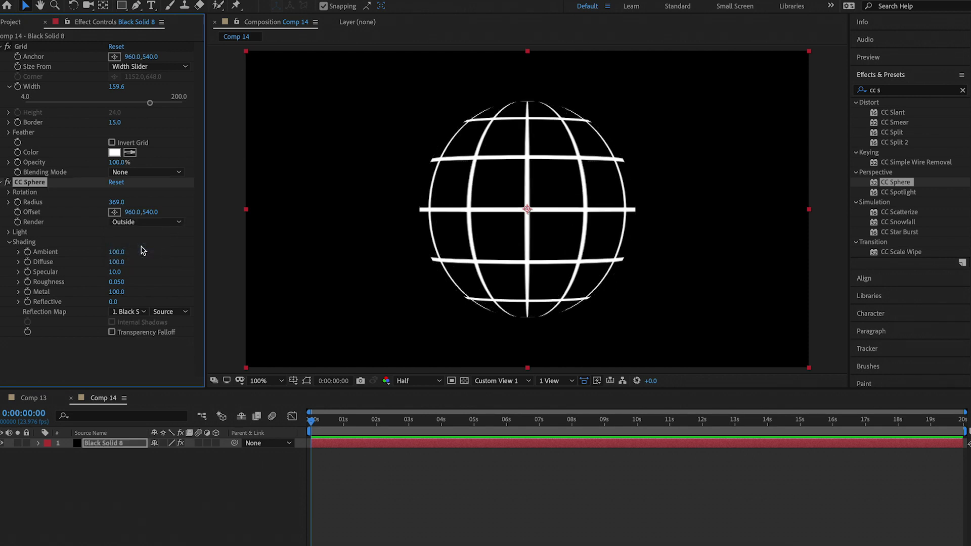
right_click(105, 443)
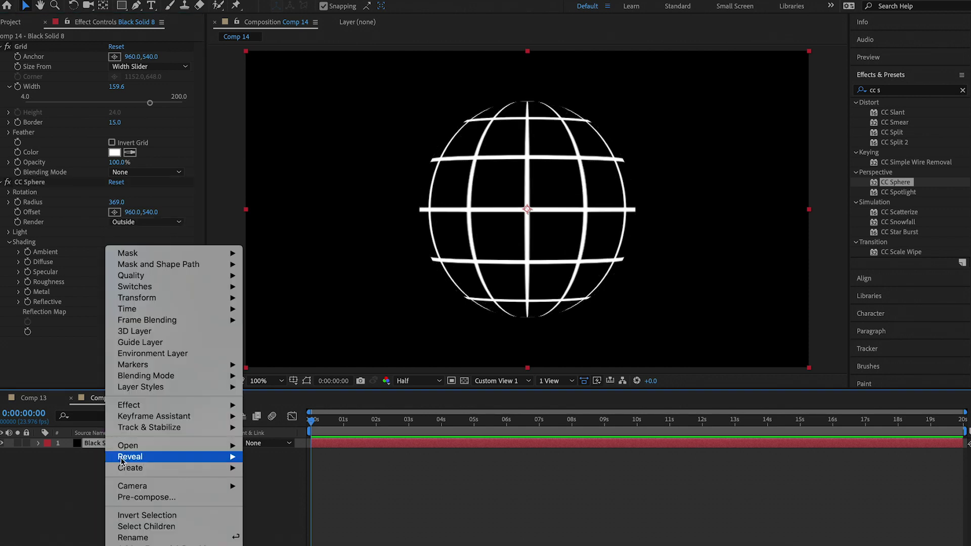
left_click(134, 537)
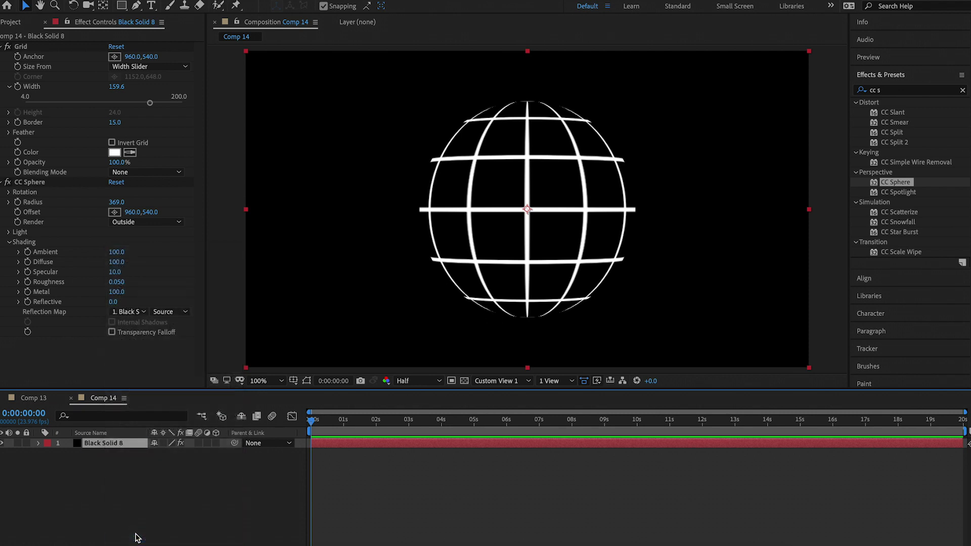
type("Ou")
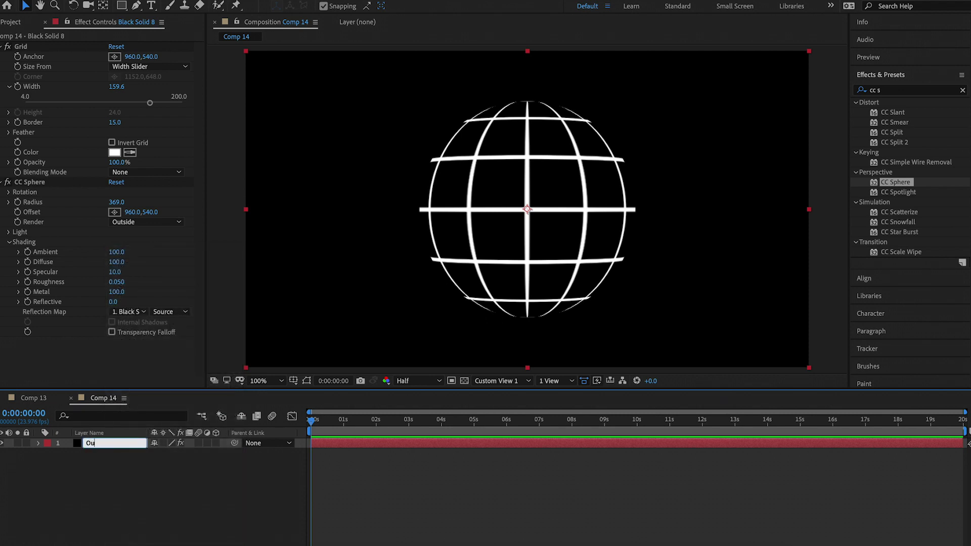
left_click(140, 517)
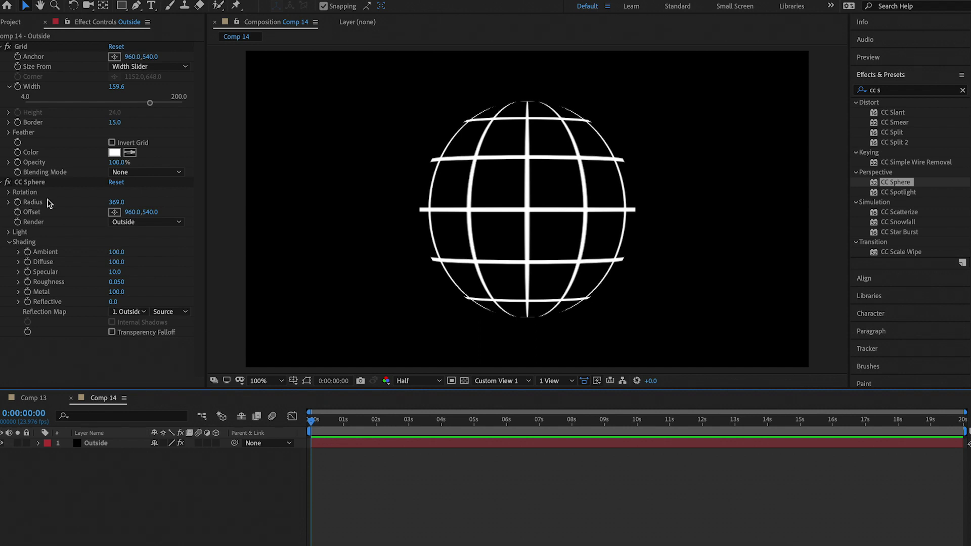
- Keyframe the sphere's Rotation Y at 0 s and set it to one full revolution at 10 s
left_click(9, 192)
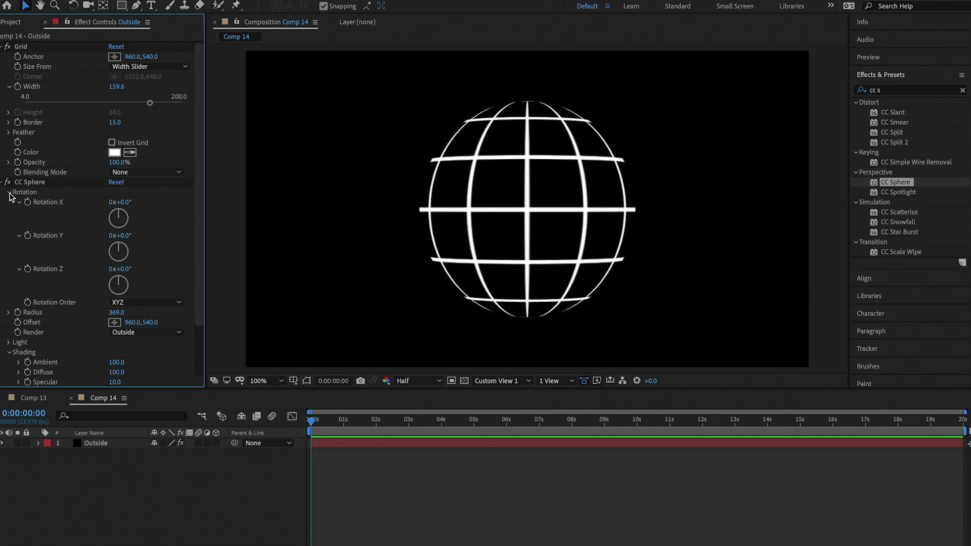
left_click(36, 240)
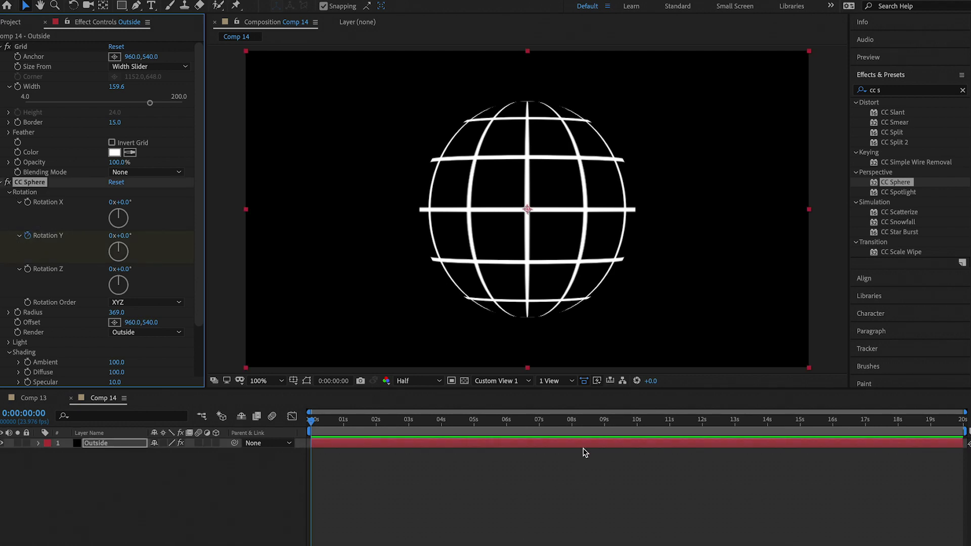
left_click(637, 425)
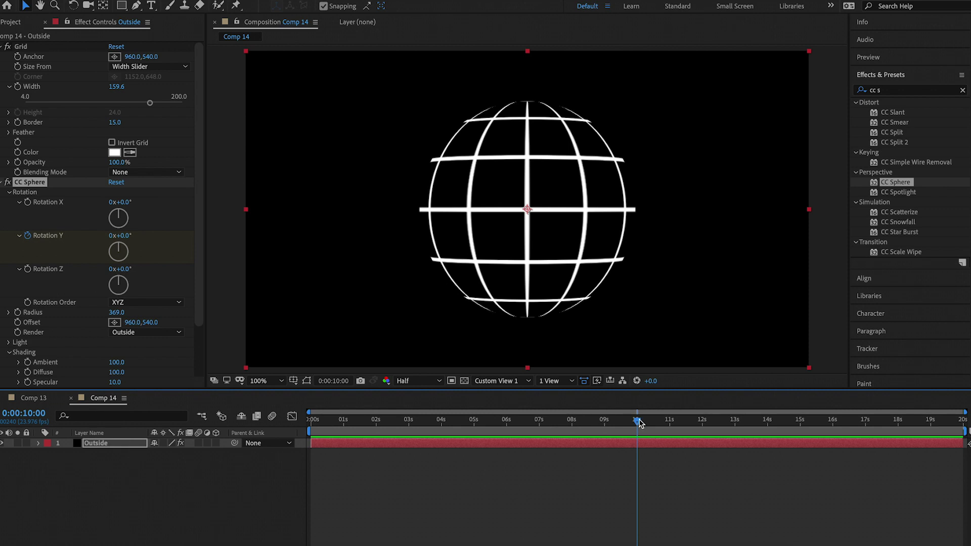
left_click(111, 236)
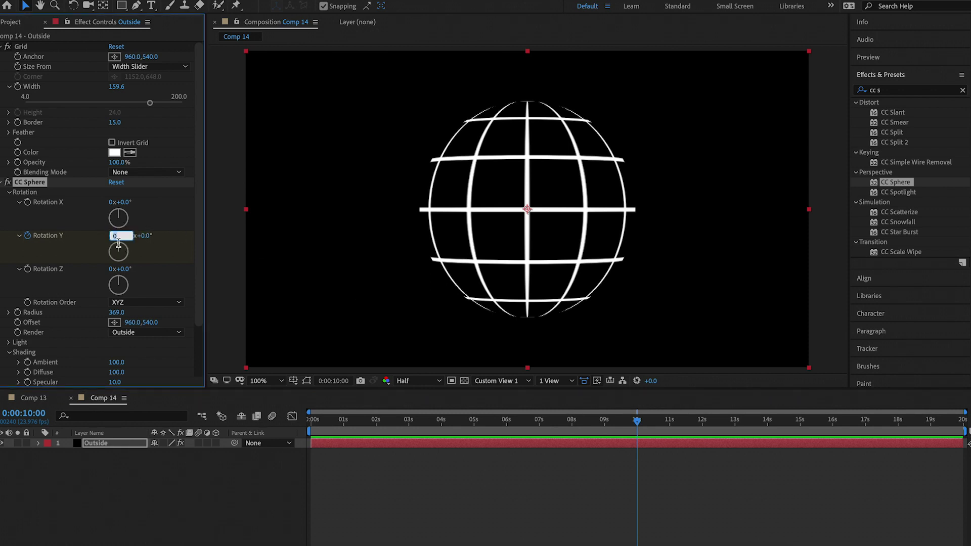
type("1")
key("Return")
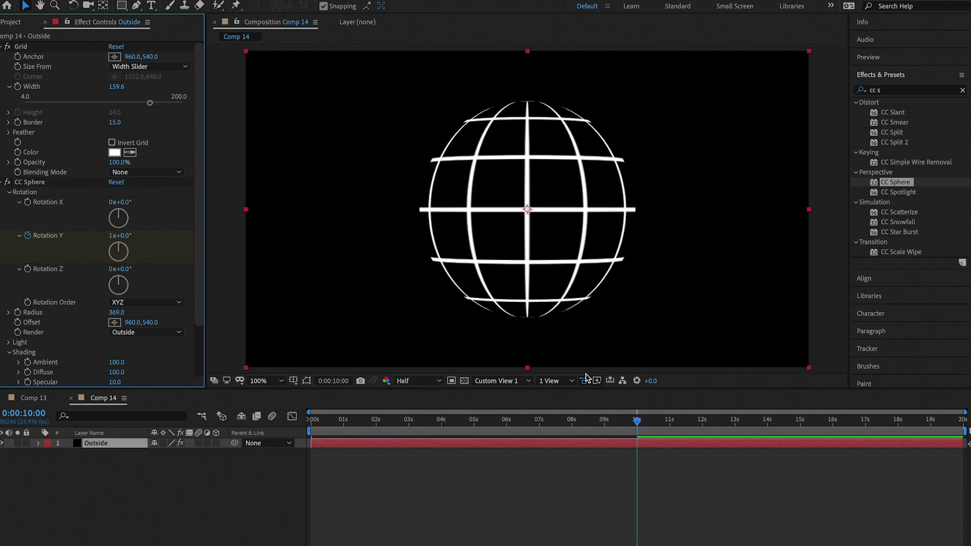
- Preview the sphere's rotation from the start of the composition
left_click_drag(366, 420, 291, 419)
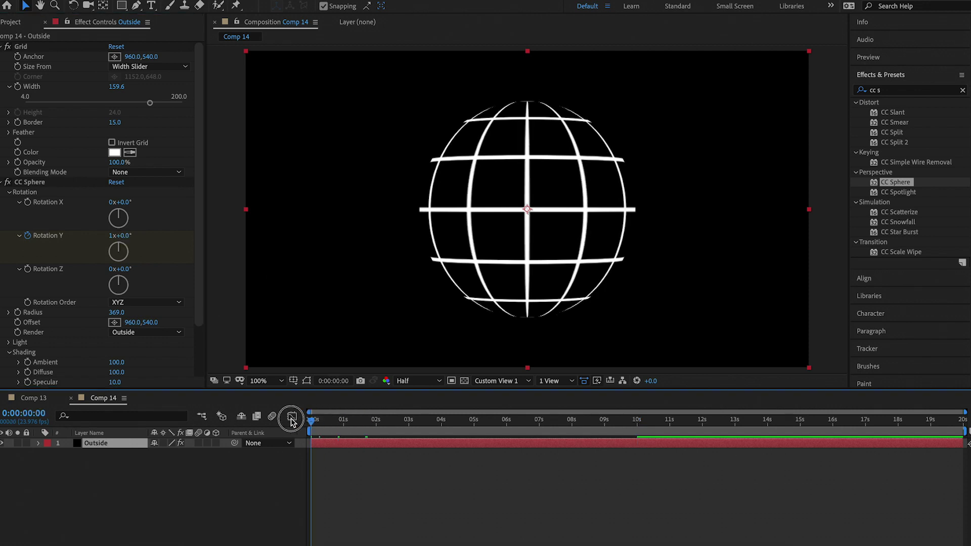
key("space")
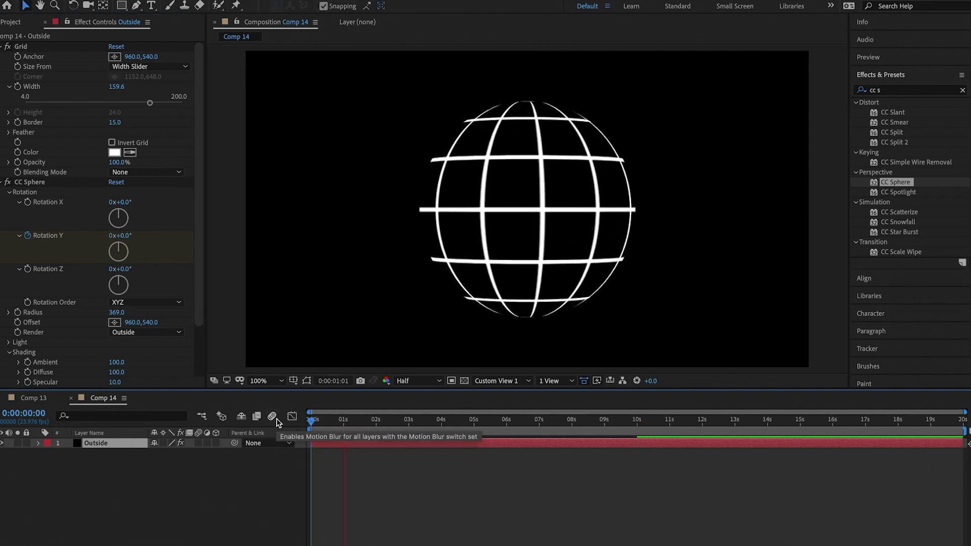
key("space")
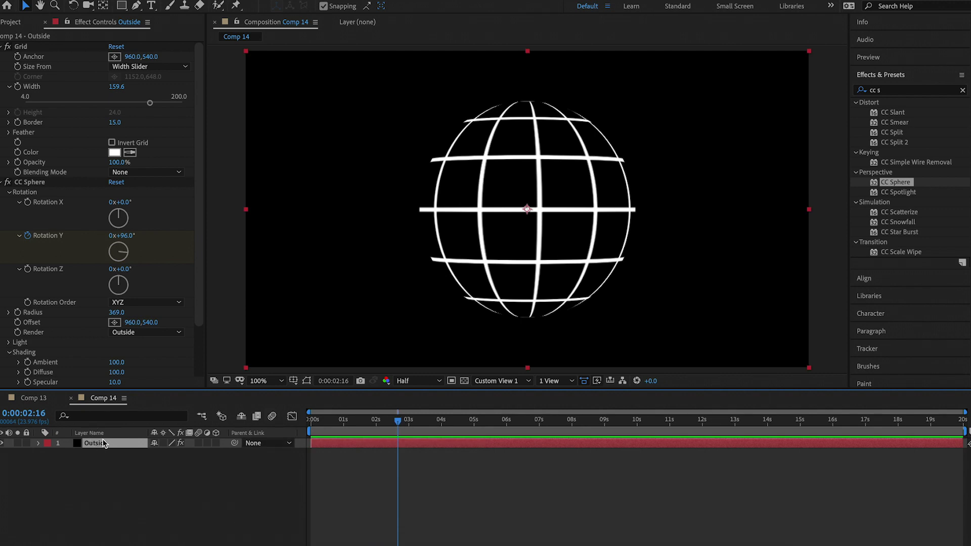
- Duplicate the Outside layer, then name the lower copy Inside and keep the upper one as Outside
key("ctrl+d")
left_click(101, 453)
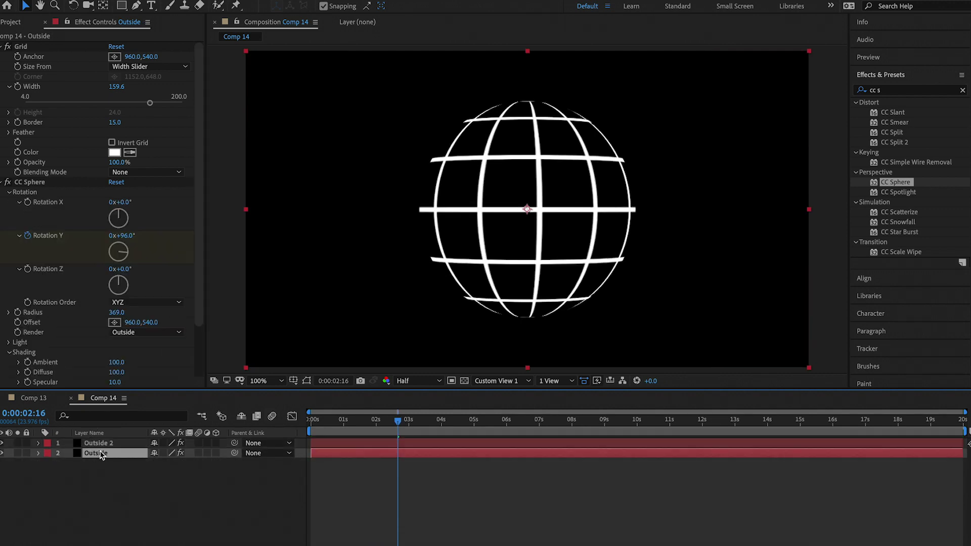
left_click_drag(101, 449, 99, 441)
right_click(100, 455)
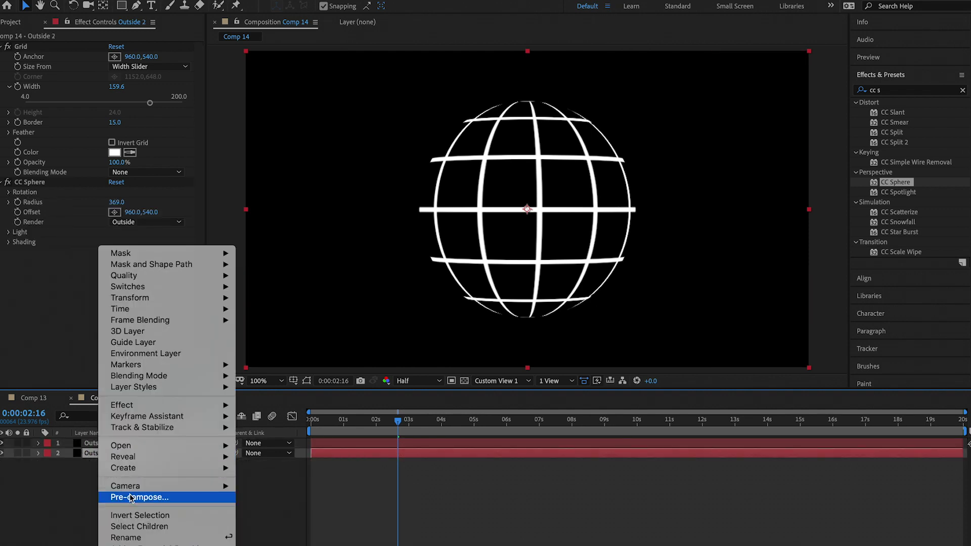
left_click(129, 537)
key("BackSpace")
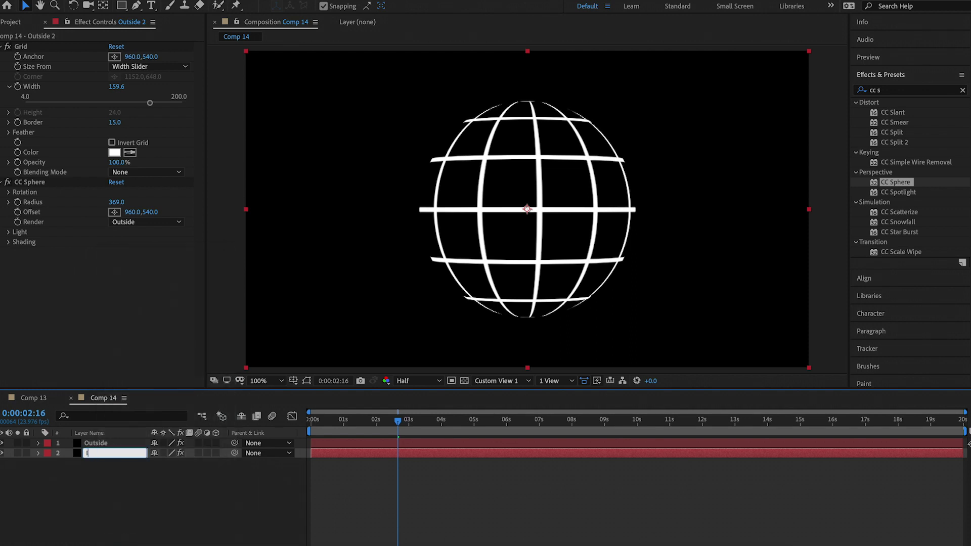
key("Return")
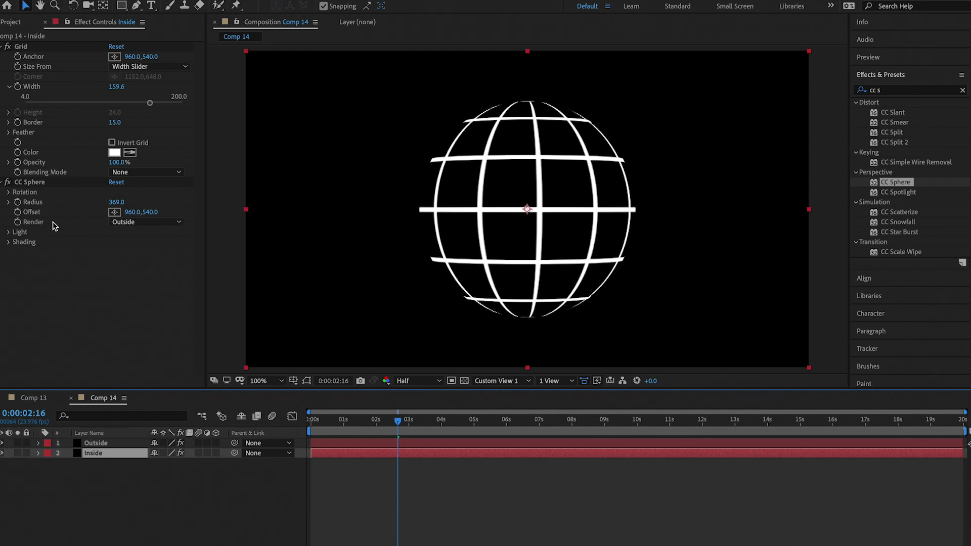
- Set the Inside layer's CC Sphere render mode to Inside and its Light Intensity to 48
left_click(169, 222)
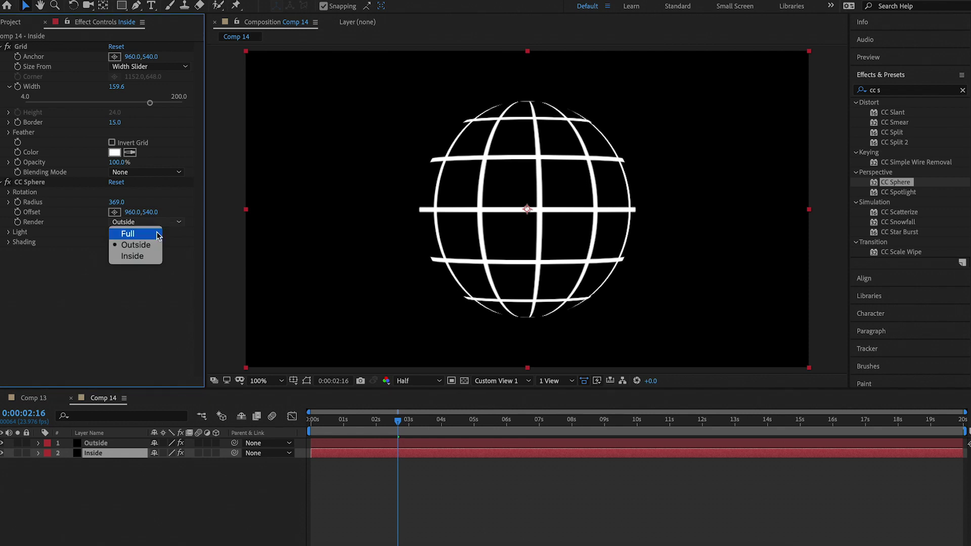
left_click(141, 257)
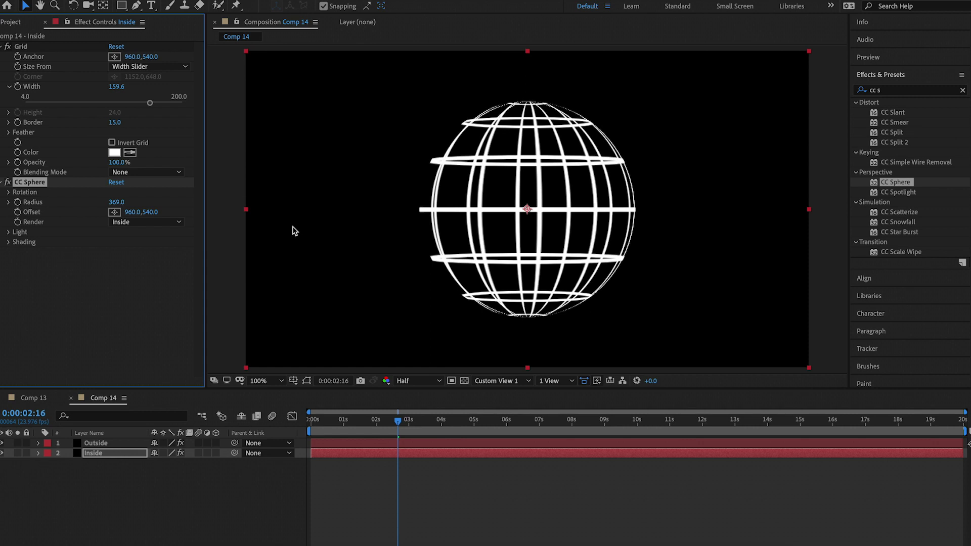
left_click(8, 233)
left_click(120, 242)
left_click_drag(120, 241, 94, 245)
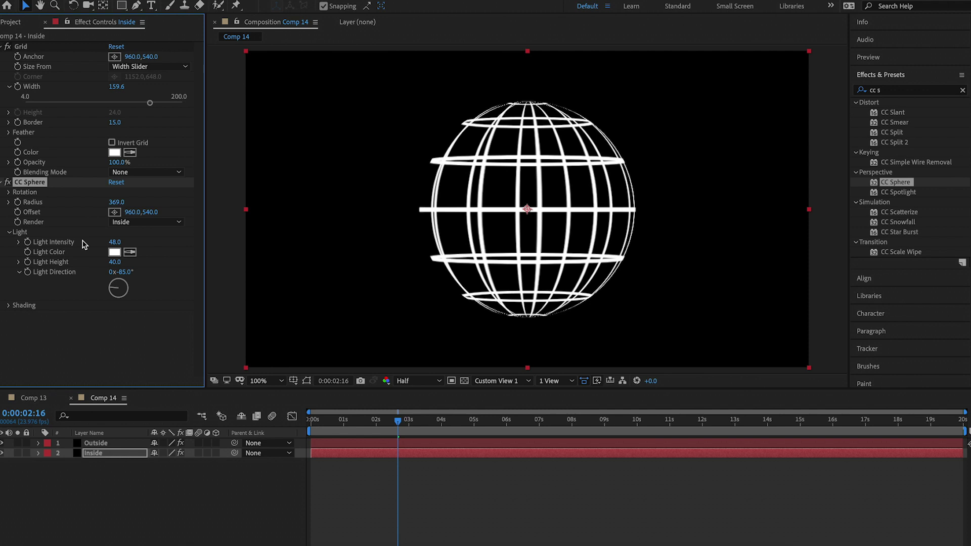
- Set the Ambient value in the Inside layer's CC Sphere shading to 0
left_click(9, 234)
left_click(10, 242)
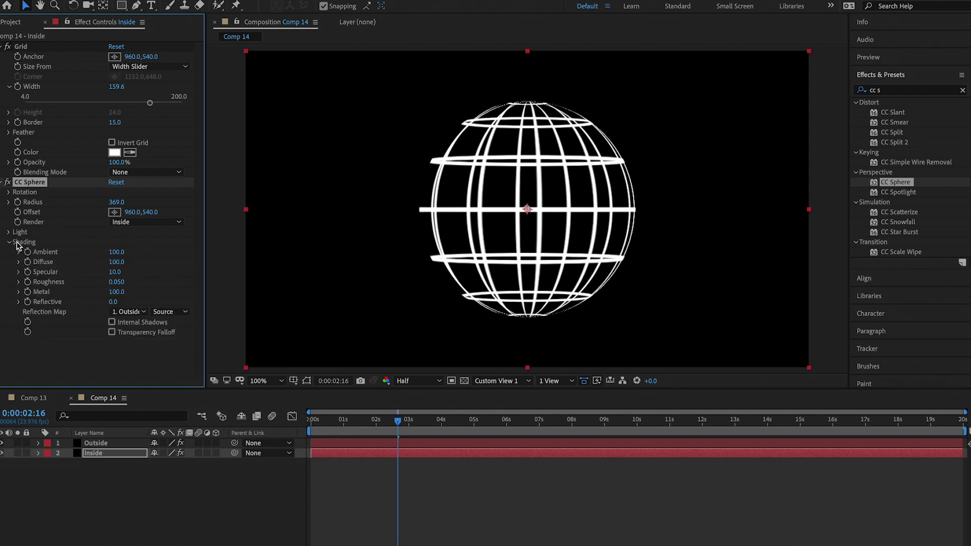
left_click(117, 251)
left_click(150, 254)
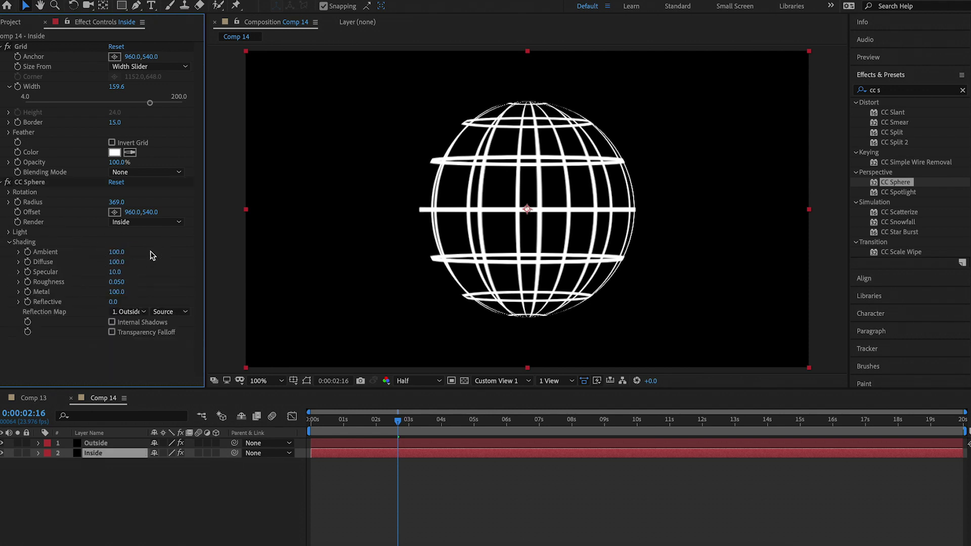
left_click(123, 253)
type("0")
key("Return")
- Find the Fast Box Blur effect and apply it to the Inside layer
left_click(905, 91)
key("BackSpace")
key("BackSpace")
key("BackSpace")
key("BackSpace")
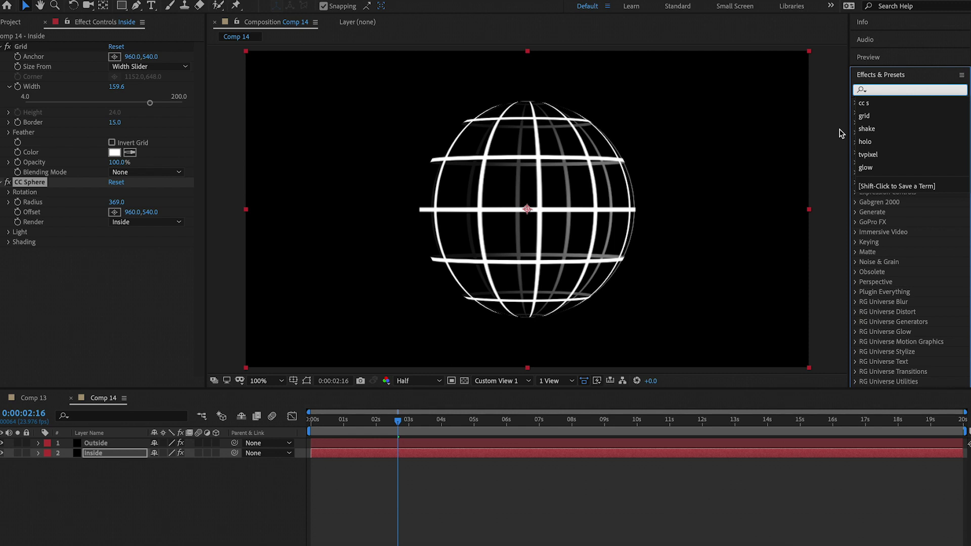
type("fas")
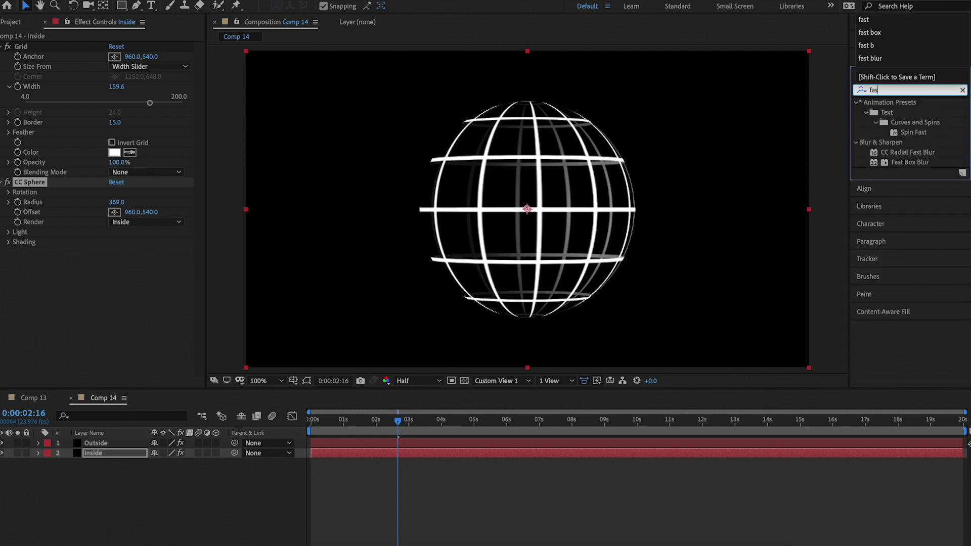
type("t box")
left_click_drag(909, 113, 151, 311)
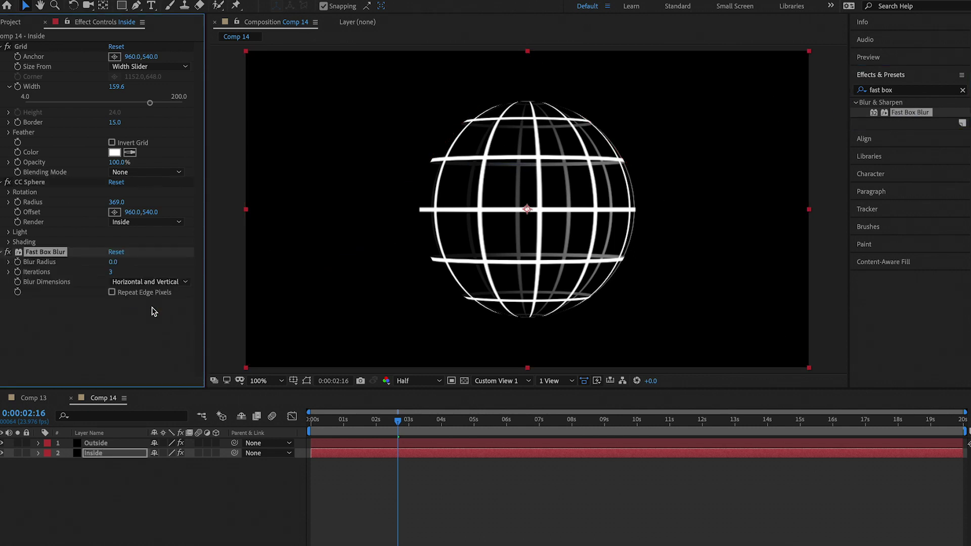
- Set the Inside layer's Fast Box Blur radius to 7
mouse_move(113, 262)
left_mouse_down()
mouse_move(135, 265)
mouse_move(122, 268)
left_mouse_up()
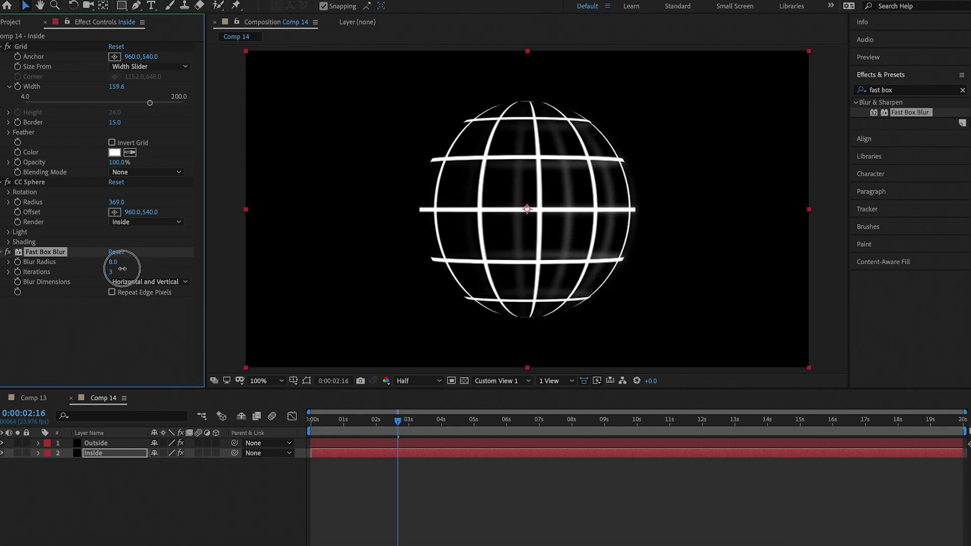
left_click_drag(122, 268, 122, 269)
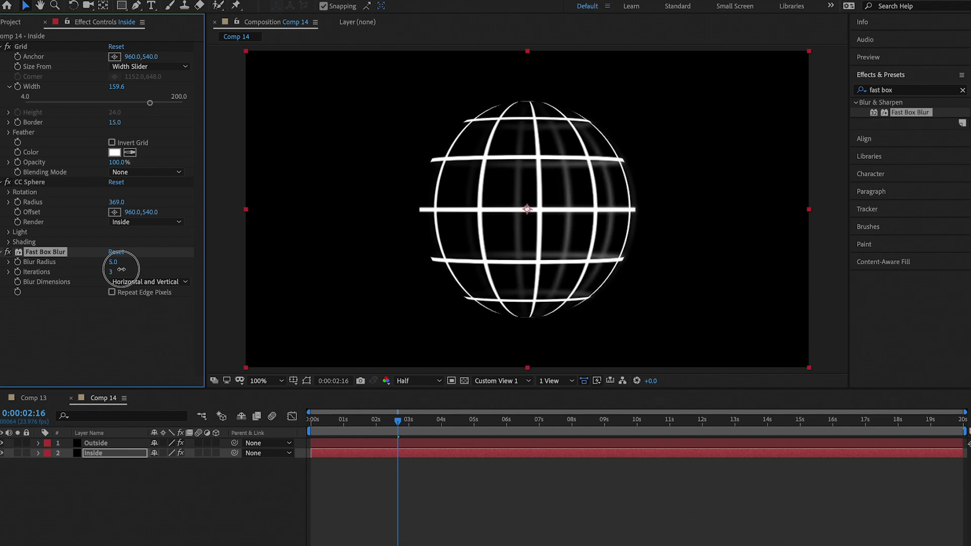
left_click_drag(121, 269, 123, 272)
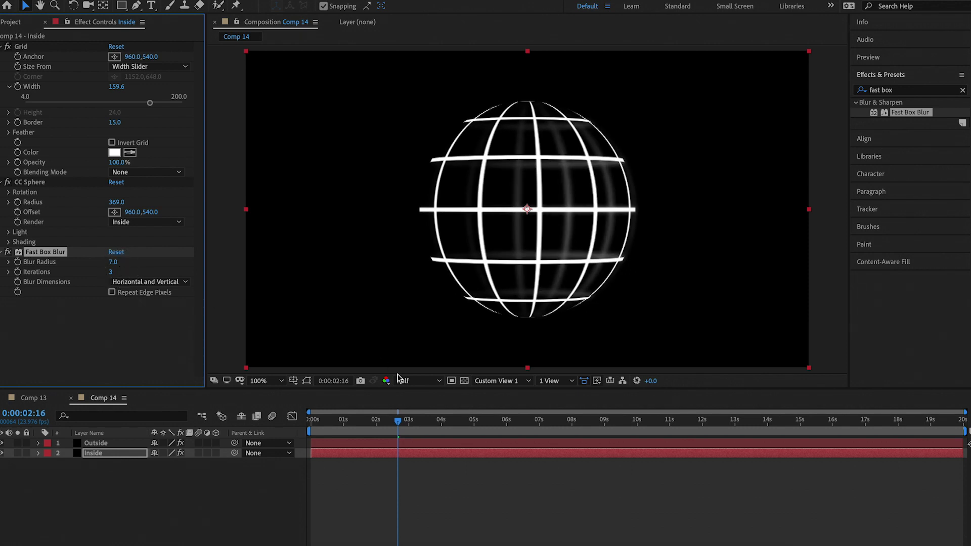
- Preview the globe's rotation with the blurred inner grid from the start of the composition
left_click_drag(401, 420, 261, 412)
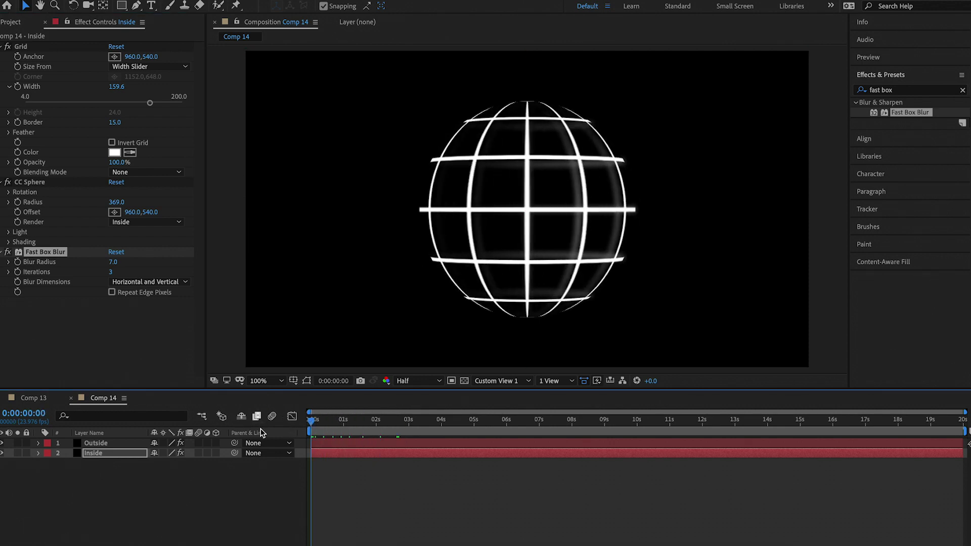
key("space")
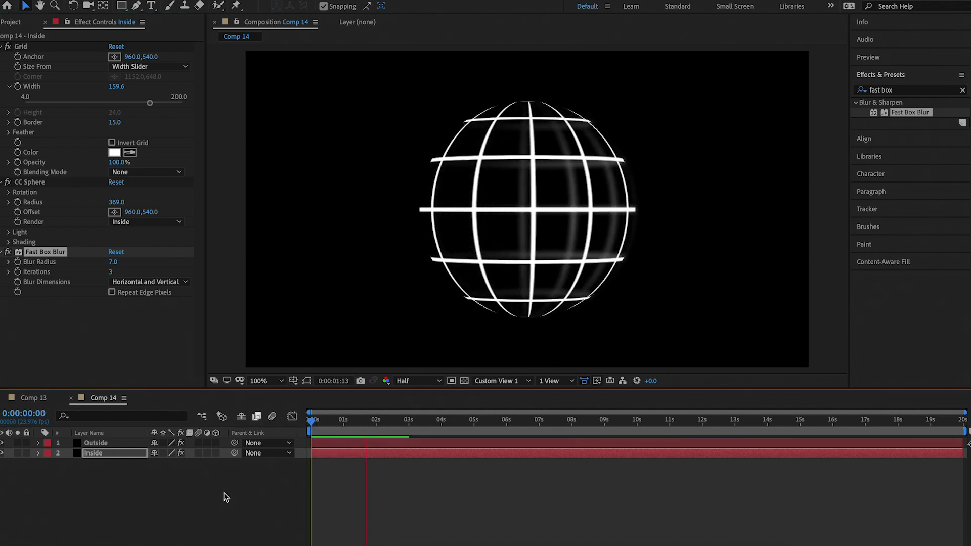
key("space")
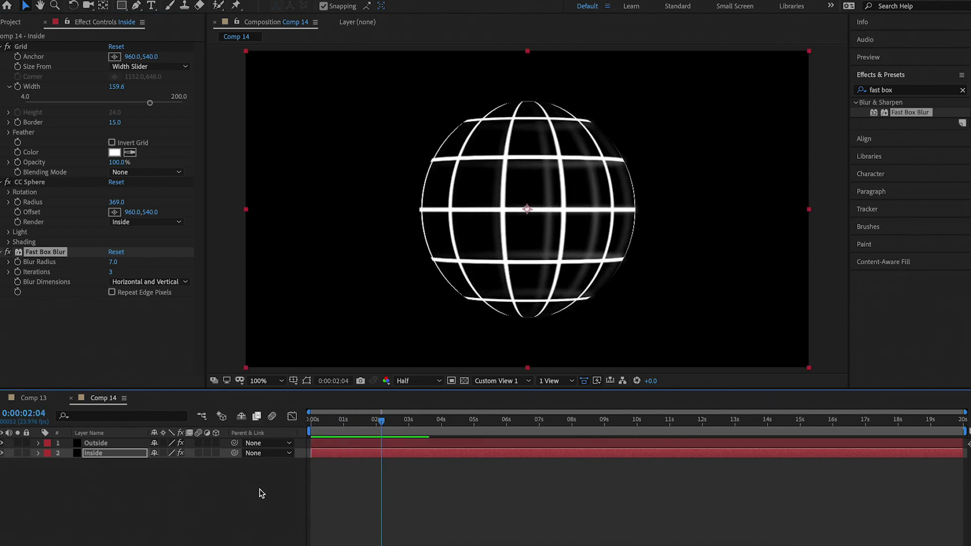
- Preview the globe with the Inside layer's Fast Box Blur temporarily disabled, and re-enable the blur
left_click(7, 253)
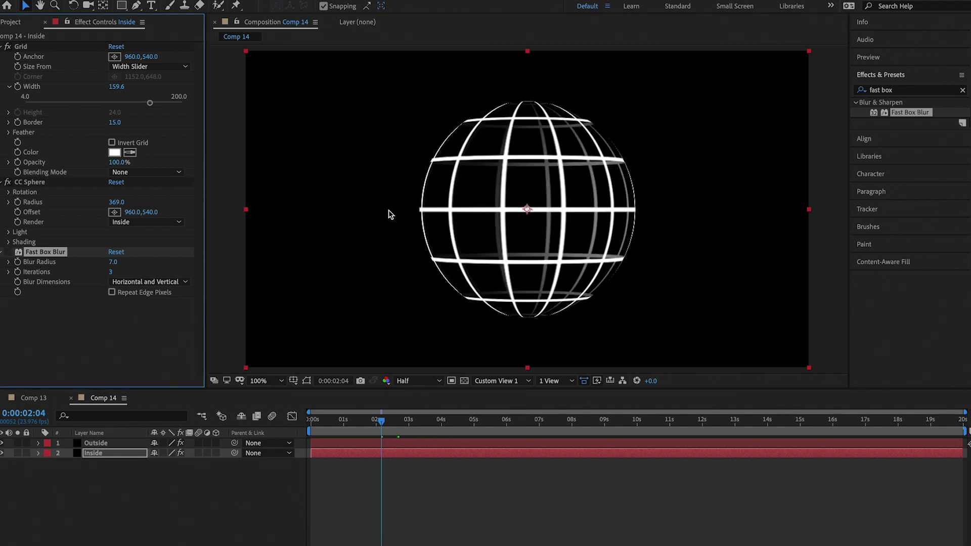
left_click(343, 423)
key("space")
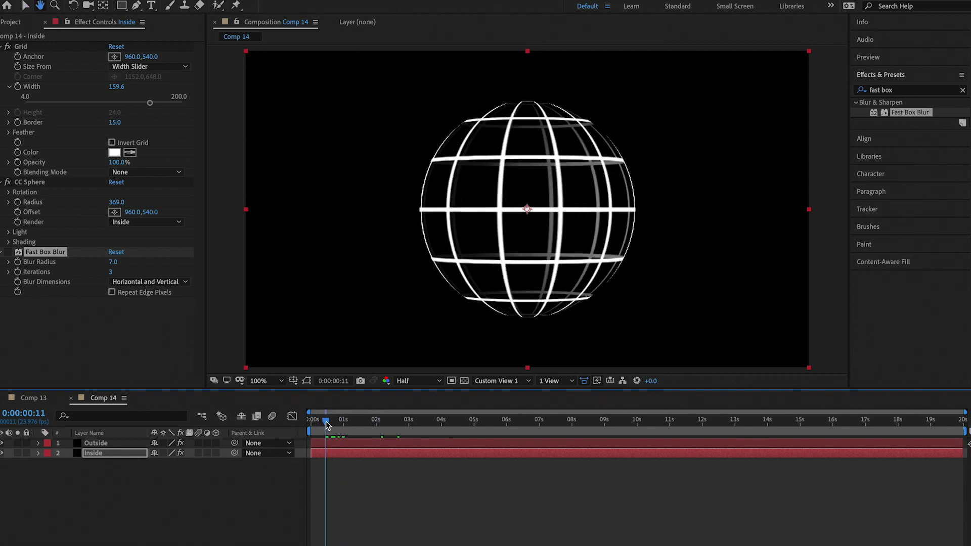
left_click(7, 252)
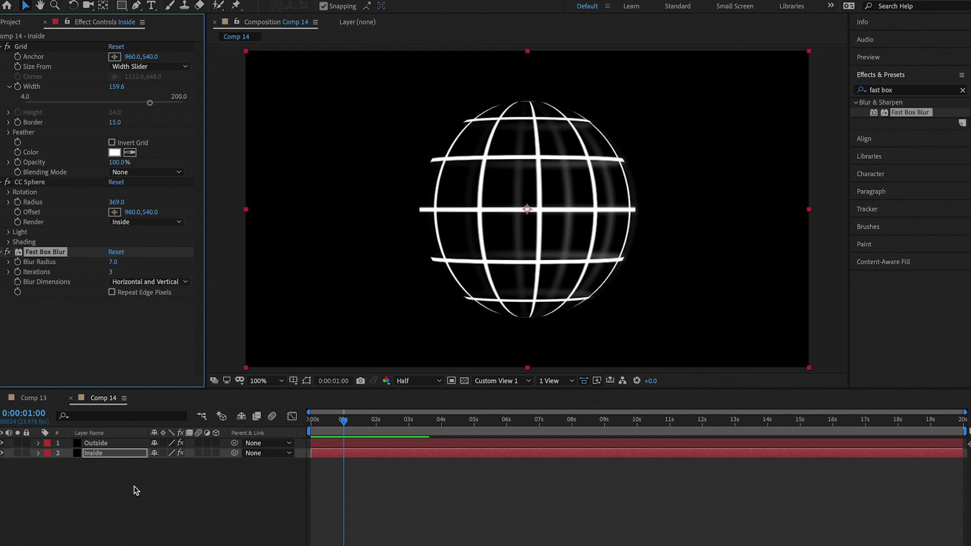
- Pre-compose the Outside and Inside layers together
left_click_drag(127, 486, 105, 446)
right_click(107, 442)
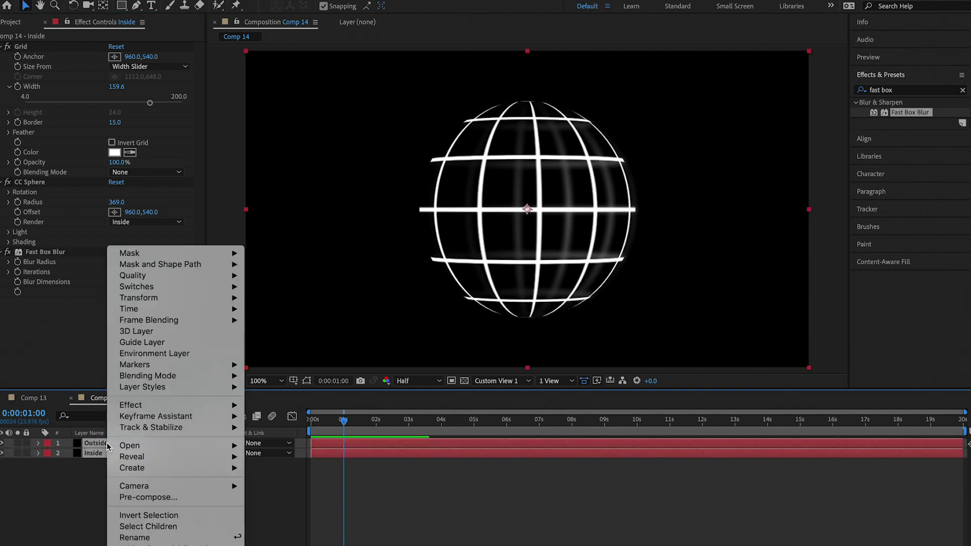
left_click(132, 496)
left_click(572, 350)
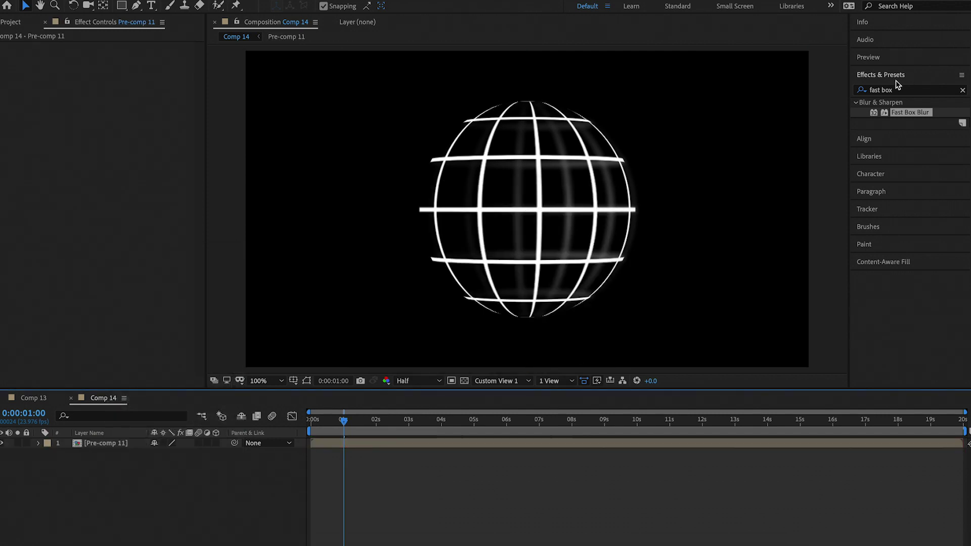
- Find the Tint effect and apply it to the globe pre-comp
left_click(861, 89)
key("BackSpace")
type("tint")
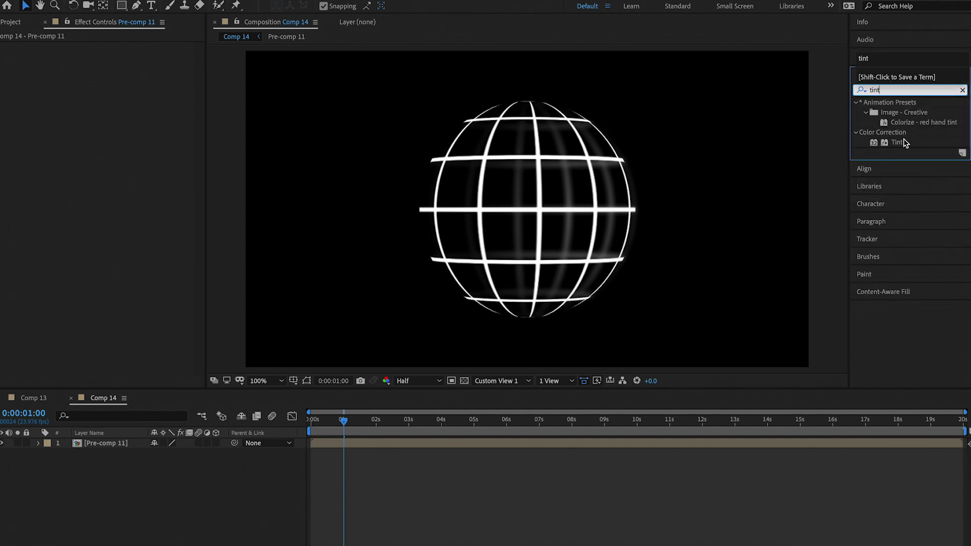
left_click_drag(896, 142, 512, 160)
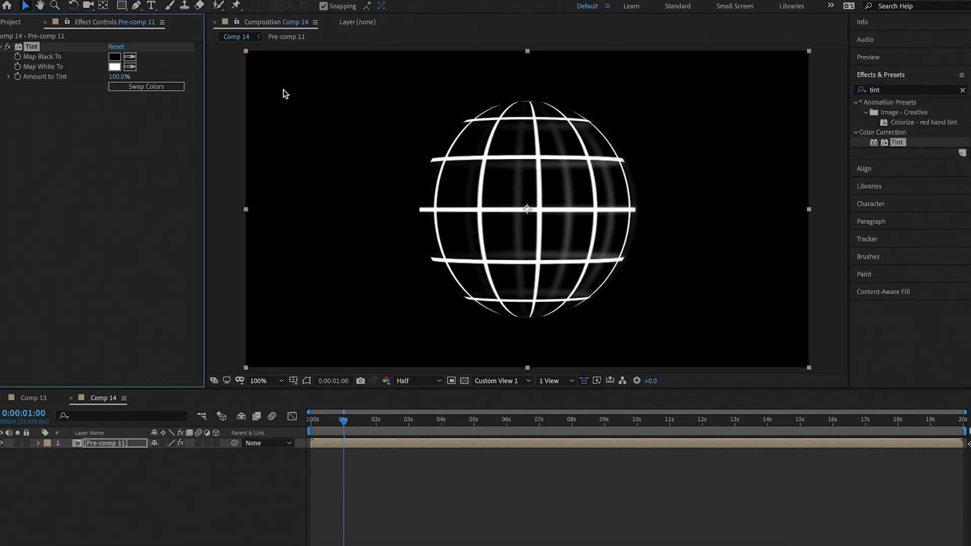
- Set the Tint effect's Map White To colour to a bright mint green
left_click(116, 66)
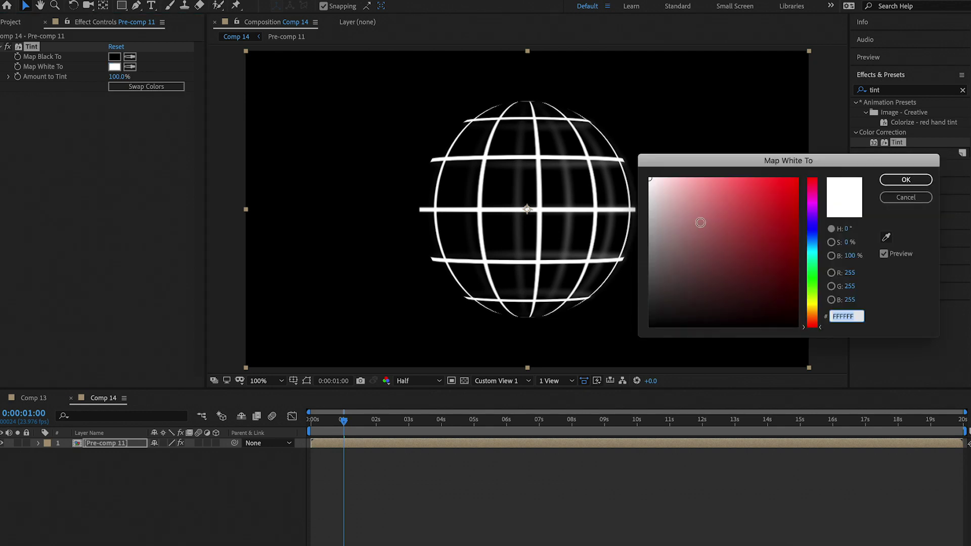
left_click(820, 316)
left_click_drag(820, 316, 818, 268)
mouse_move(752, 173)
left_mouse_down()
mouse_move(774, 178)
mouse_move(765, 175)
left_mouse_up()
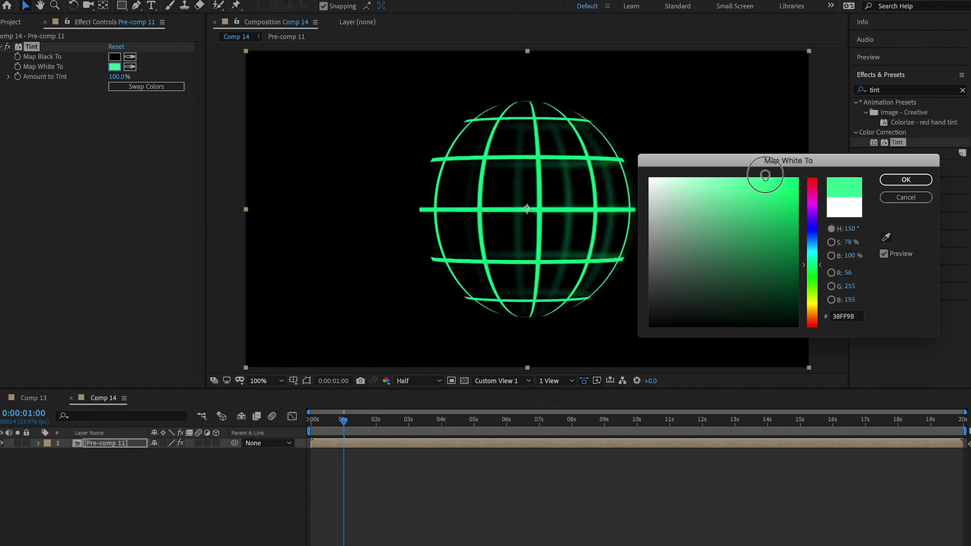
left_click(819, 262)
left_click_drag(819, 262, 819, 267)
key("Return")
- Find the Deep Glow effect and apply it to the tinted globe pre-comp
left_click(923, 91)
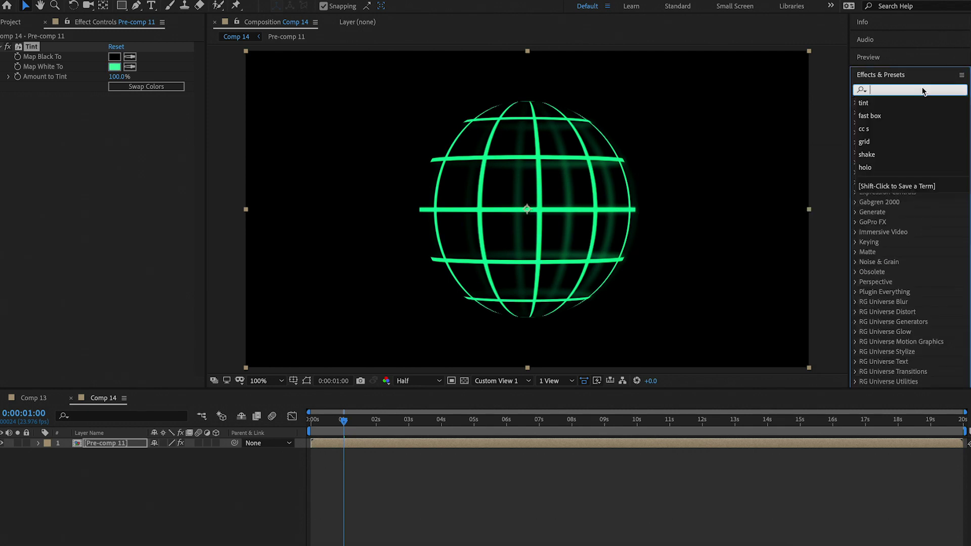
type("g")
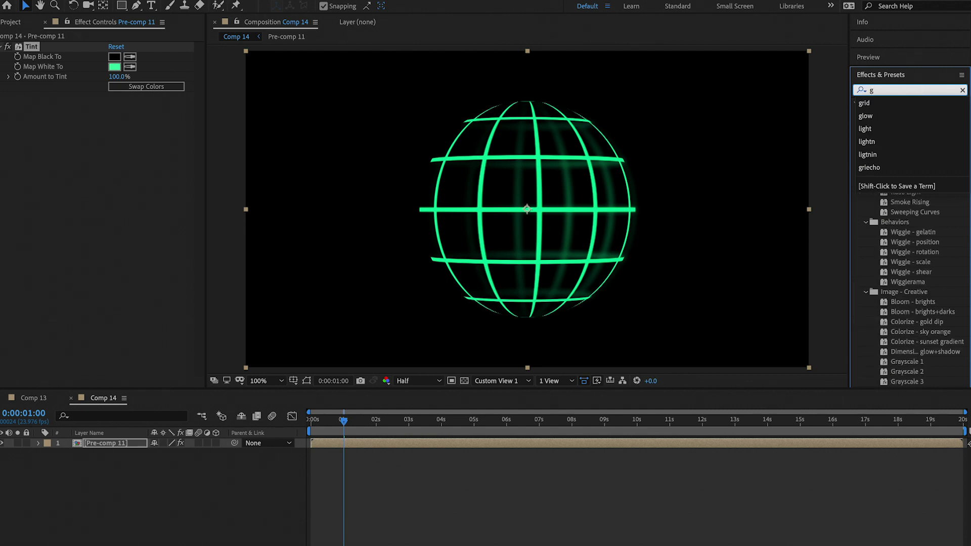
type("low")
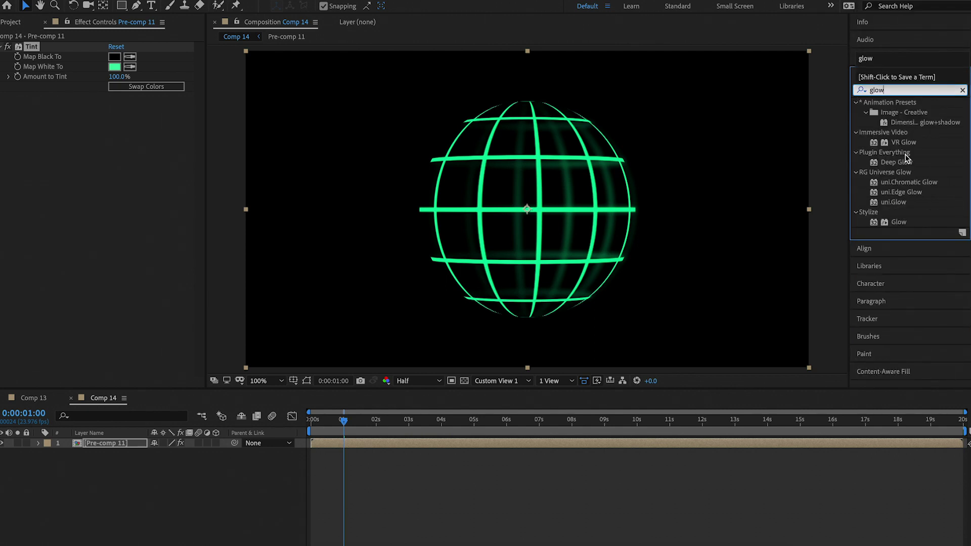
left_click(903, 162)
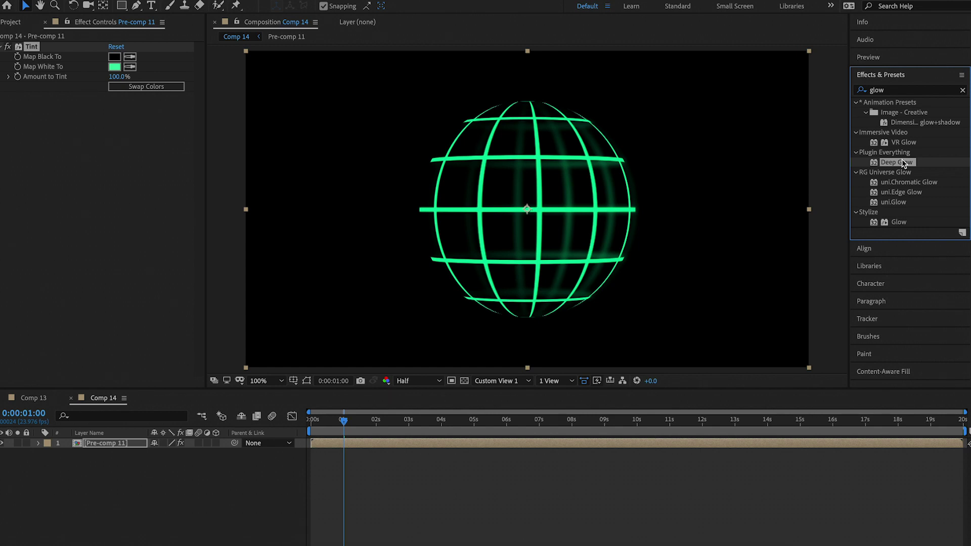
left_click_drag(901, 159, 630, 165)
- Set Deep Glow's radius to 160 and its exposure to 0.16, and preview the glowing globe from the start
left_click(119, 107)
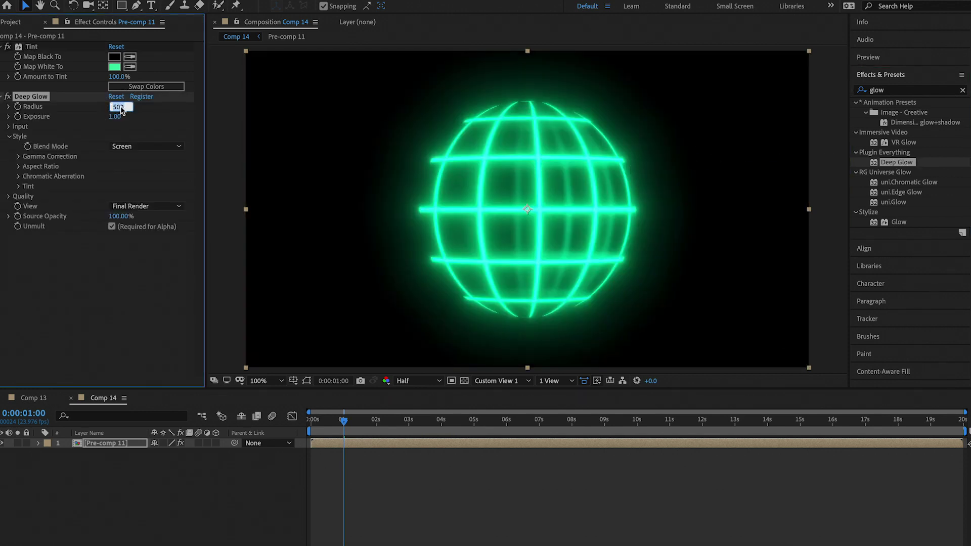
type("160")
key("Tab")
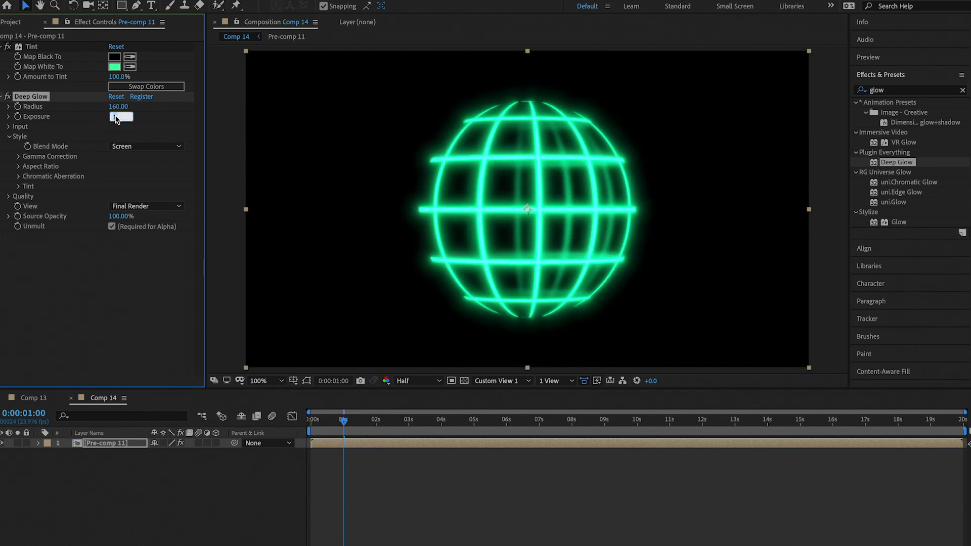
key("BackSpace")
type("0.16")
key("Return")
key("space")
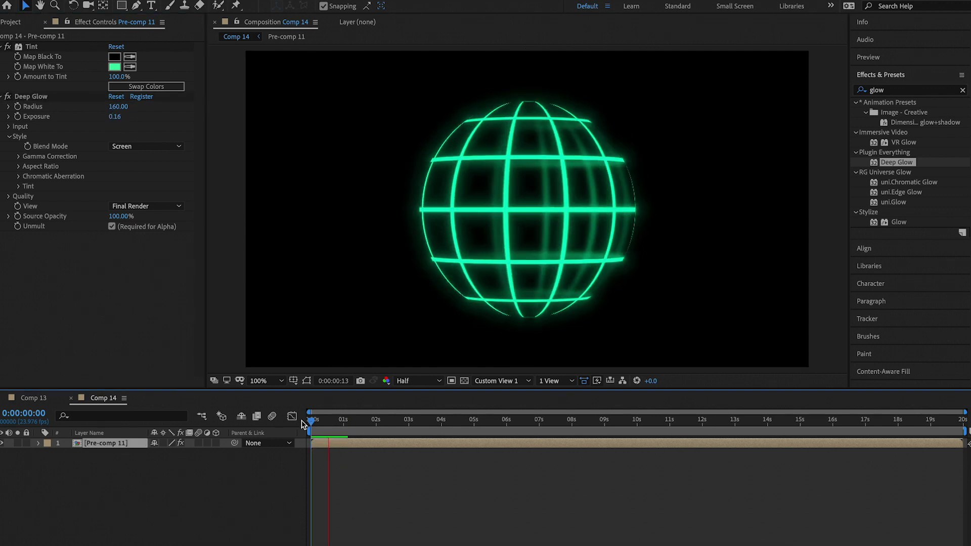
key("space")
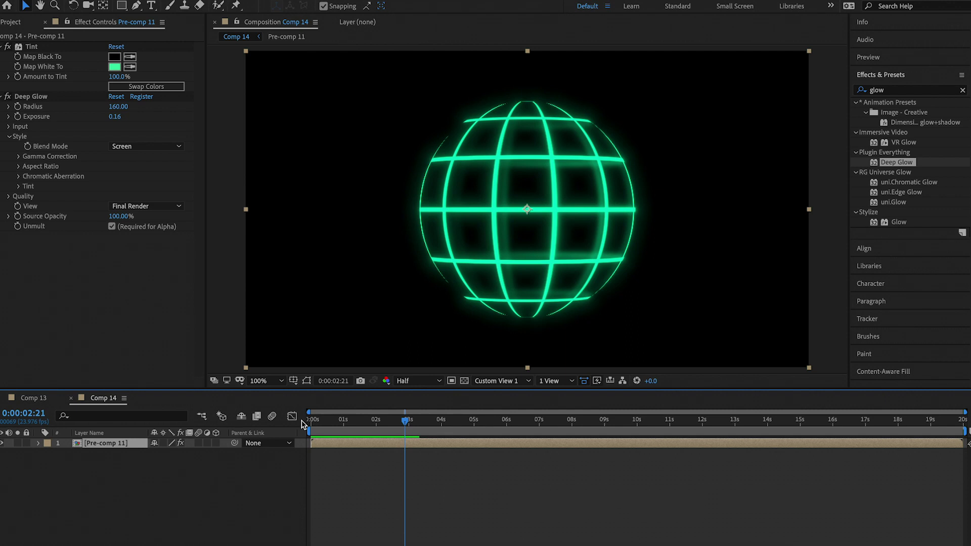
- Try the uni.Holomatrix II effect on the globe pre-comp with Deep Glow disabled, previewing the look from the start
left_click(961, 91)
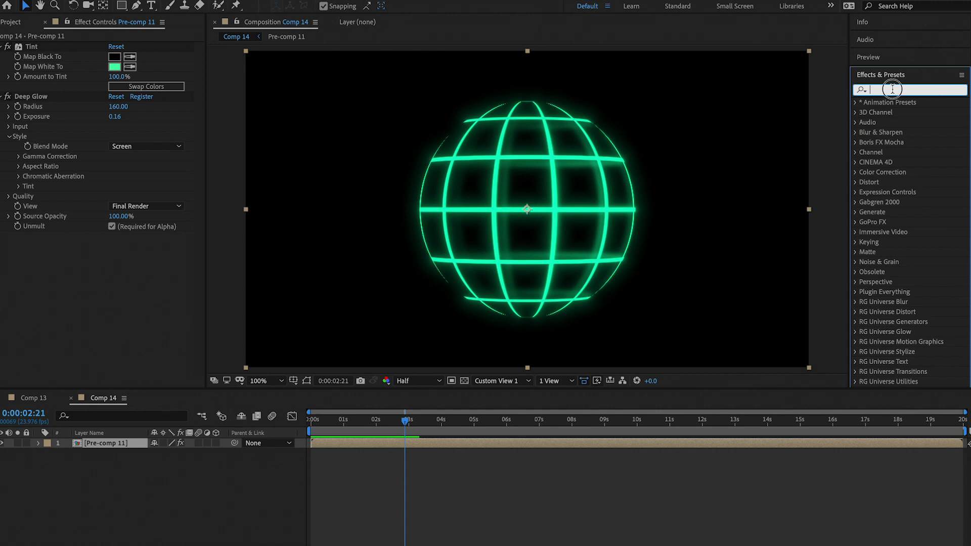
type("holo")
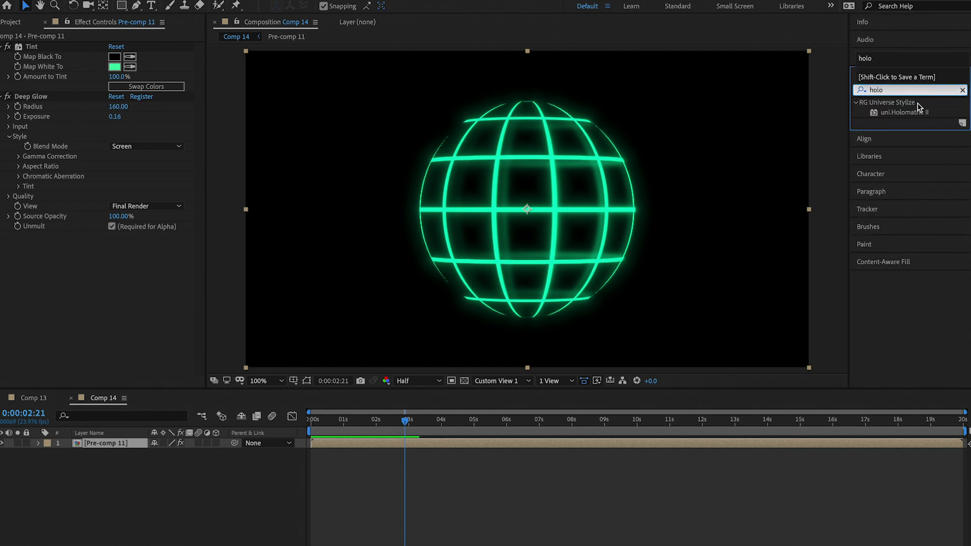
left_click_drag(904, 112, 587, 158)
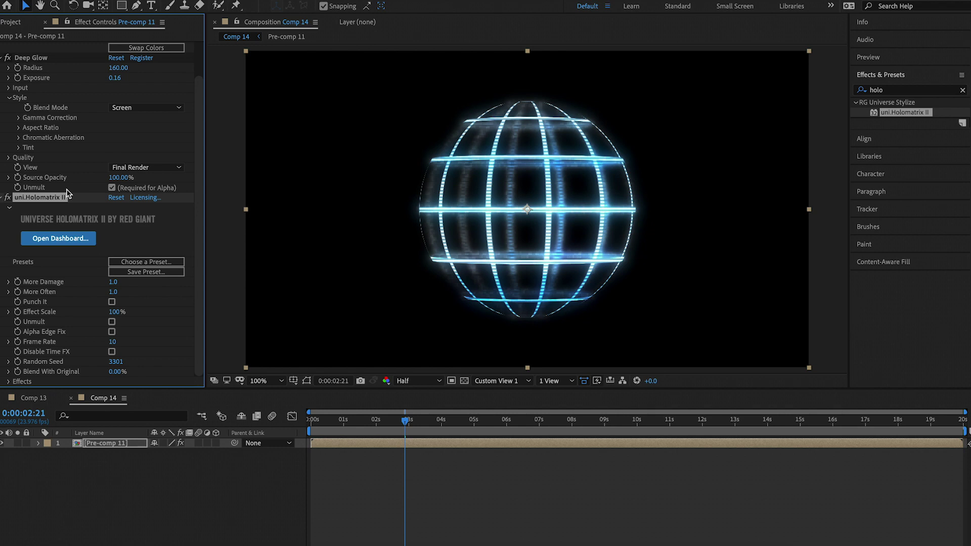
left_click(7, 57)
left_click_drag(405, 419, 326, 419)
key("space")
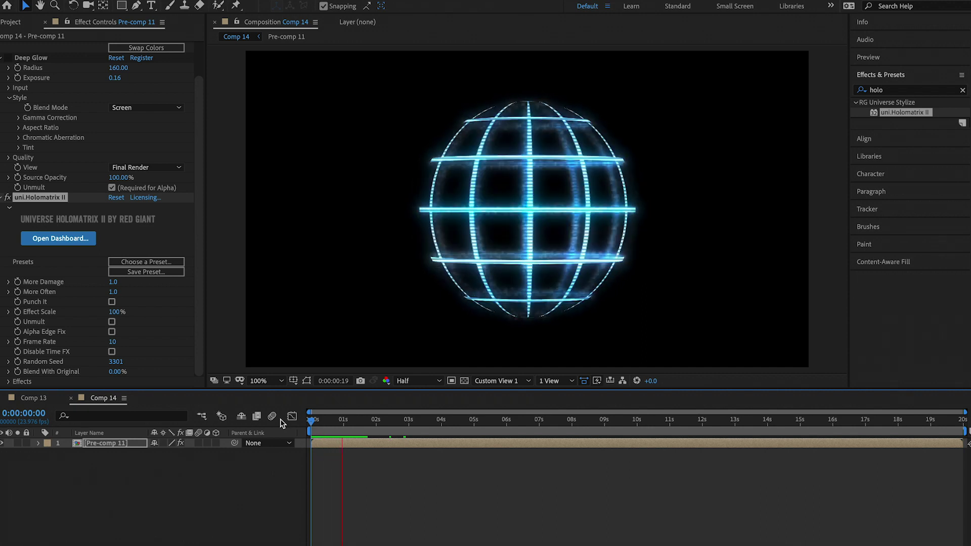
key("space")
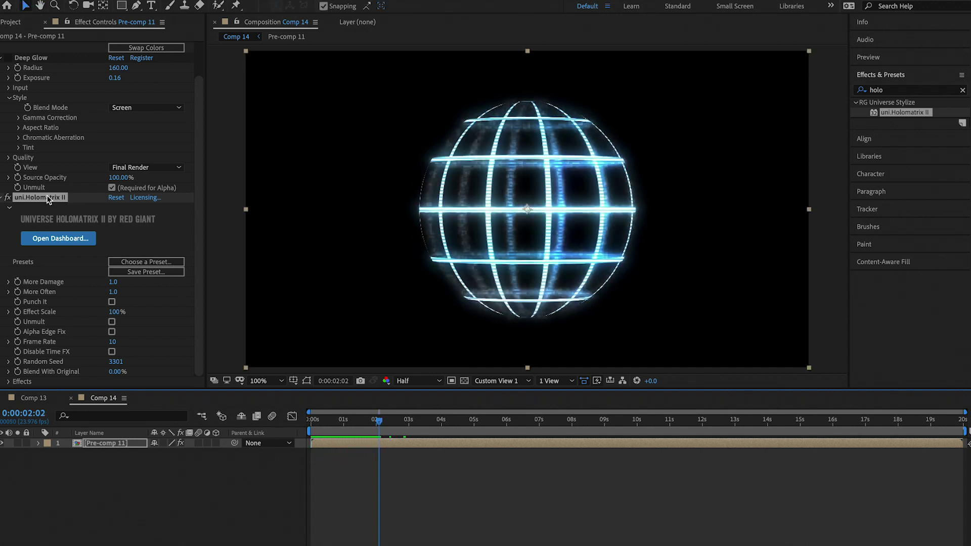
- Delete the uni.Holomatrix II effect from the globe pre-comp and re-enable Deep Glow
key("Delete")
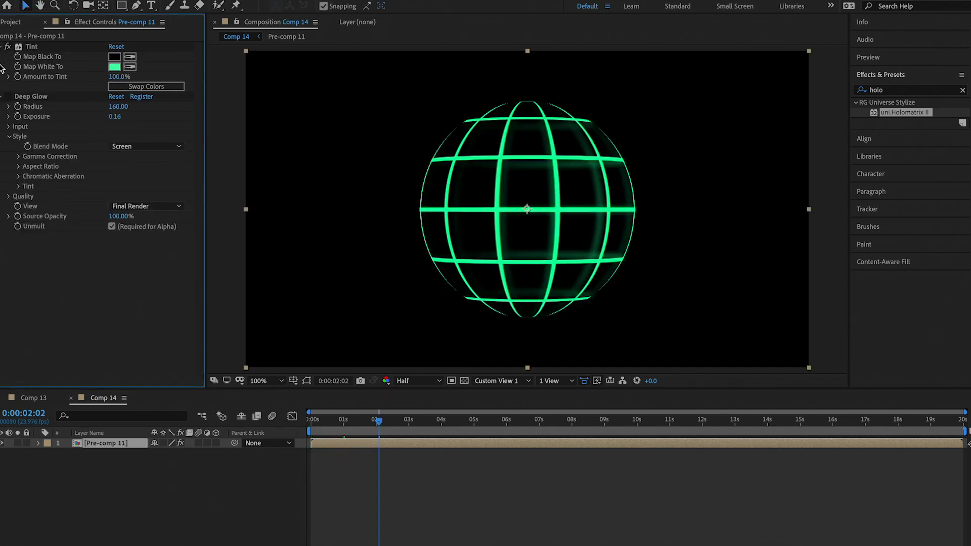
left_click(7, 96)
- Find the TVPixel effect and apply it to the globe pre-comp
left_click(923, 93)
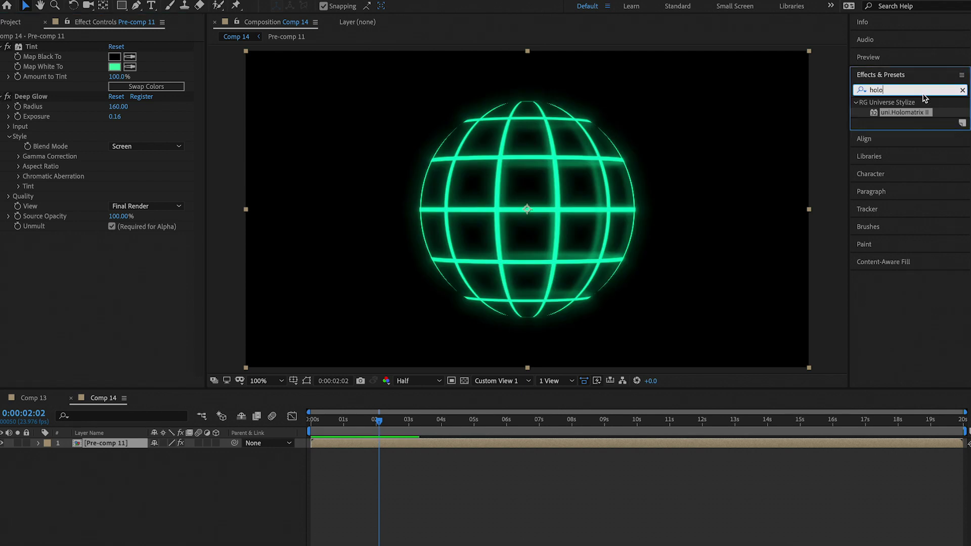
key("BackSpace")
key("BackSpace")
key("BackSpace")
key("BackSpace")
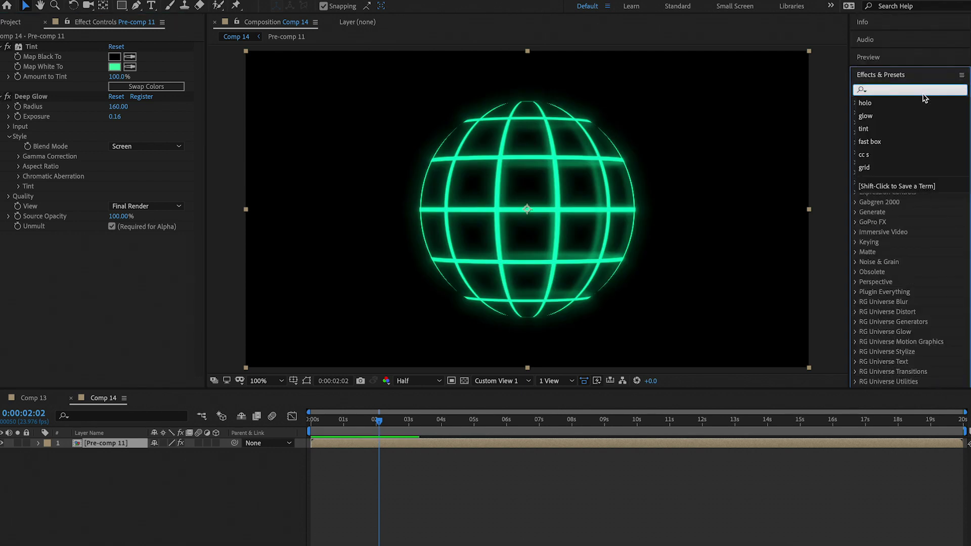
type("tvpi")
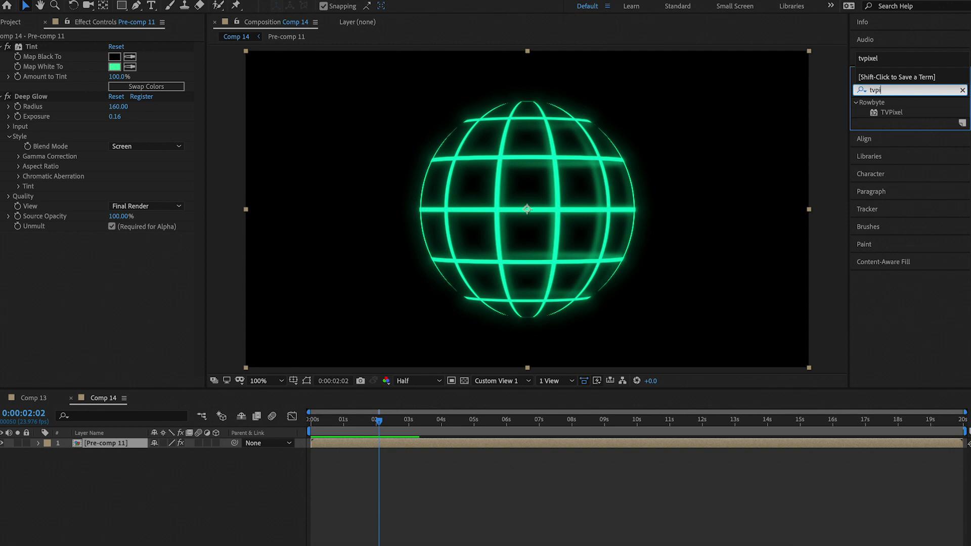
type("x")
left_click_drag(890, 112, 554, 163)
- Set TVPixel's pixel width to 2 and its blend with original to 69%
left_click(111, 246)
type("2")
left_click(108, 348)
left_click_drag(108, 320, 147, 322)
left_click(115, 317)
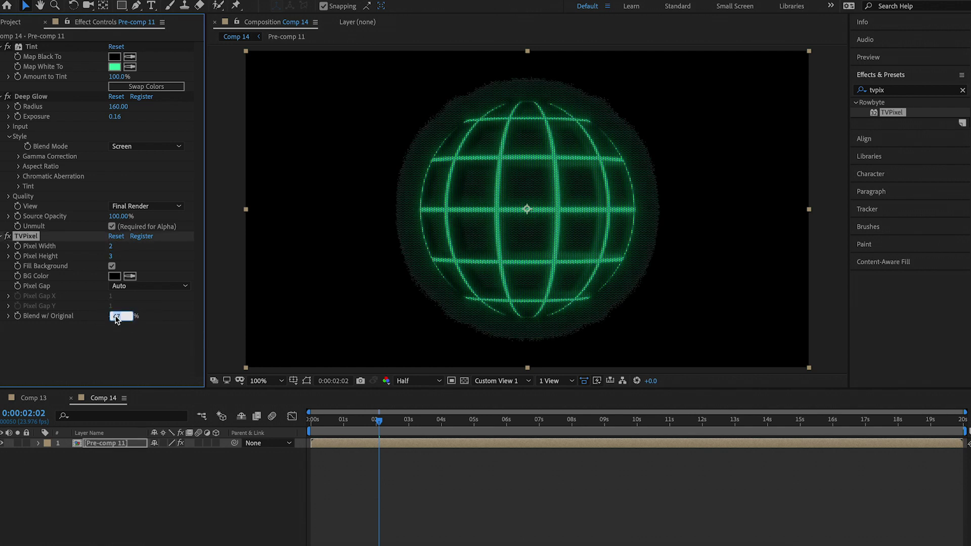
type("69")
left_click(117, 347)
- Reorder TVPixel between Tint and Deep Glow in the globe pre-comp's effect stack, and inspect the pixel pattern up close
left_click_drag(29, 237, 31, 89)
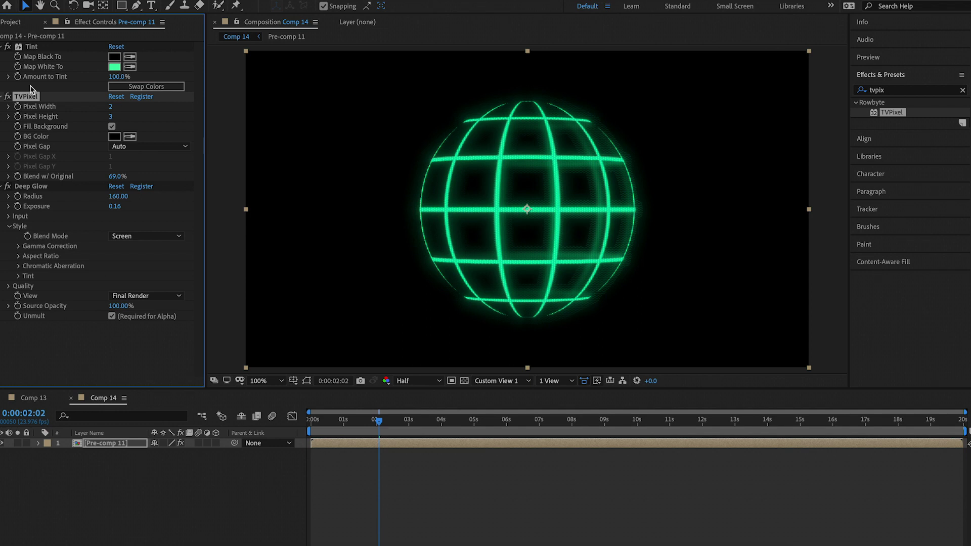
scroll(528, 225, "up", 4)
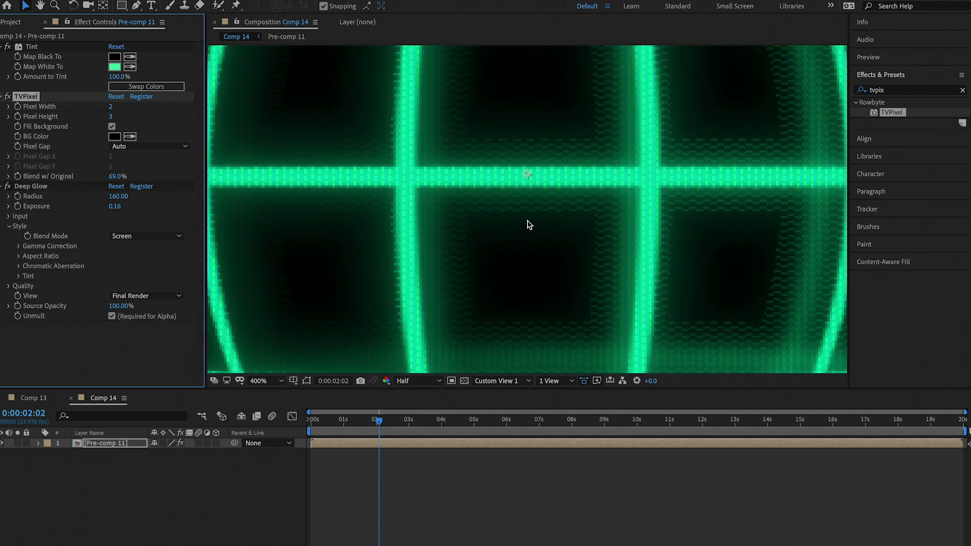
scroll(528, 225, "down", 1)
scroll(528, 225, "down", 4)
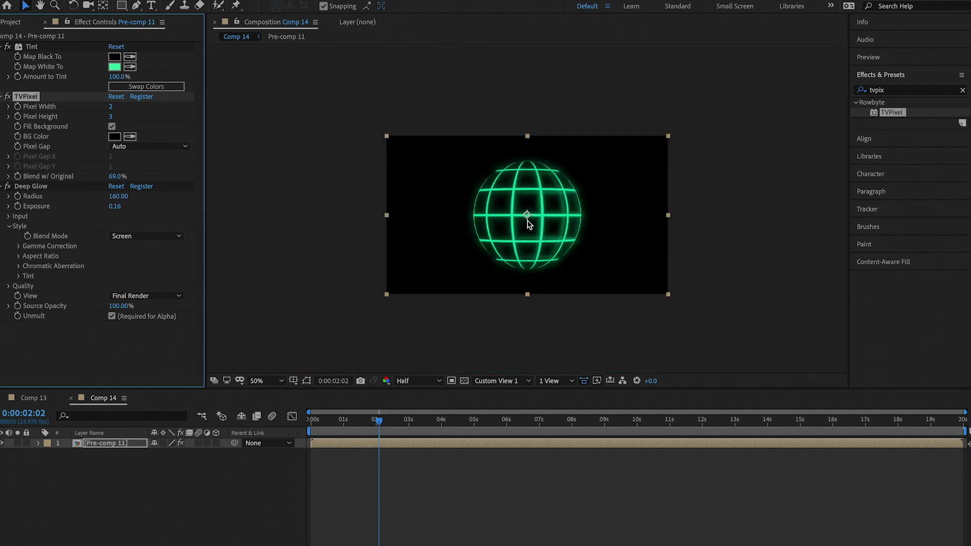
scroll(527, 221, "up", 2)
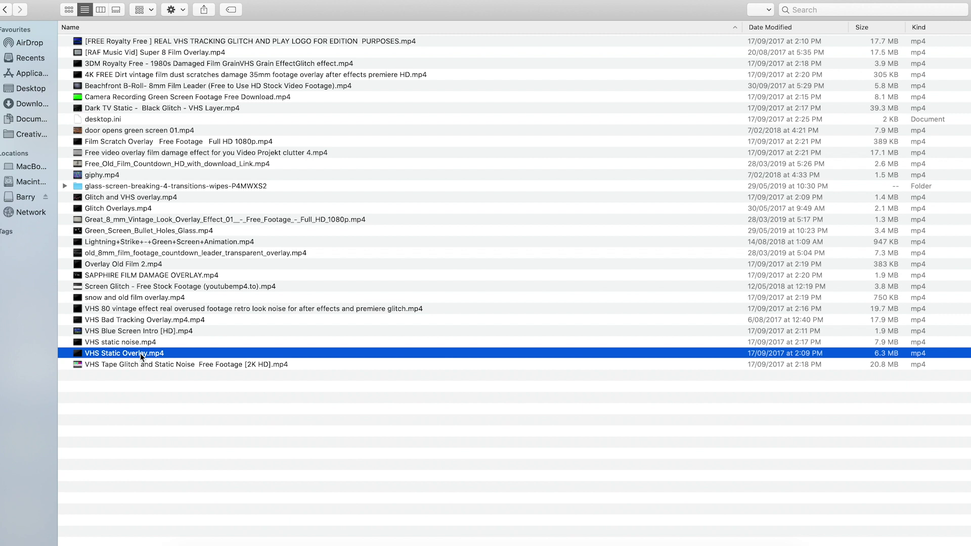
- Add VHS Static Overlay.mp4 to Comp 14 and scale it to 153% so it fills the frame
left_click_drag(140, 353, 10, 357)
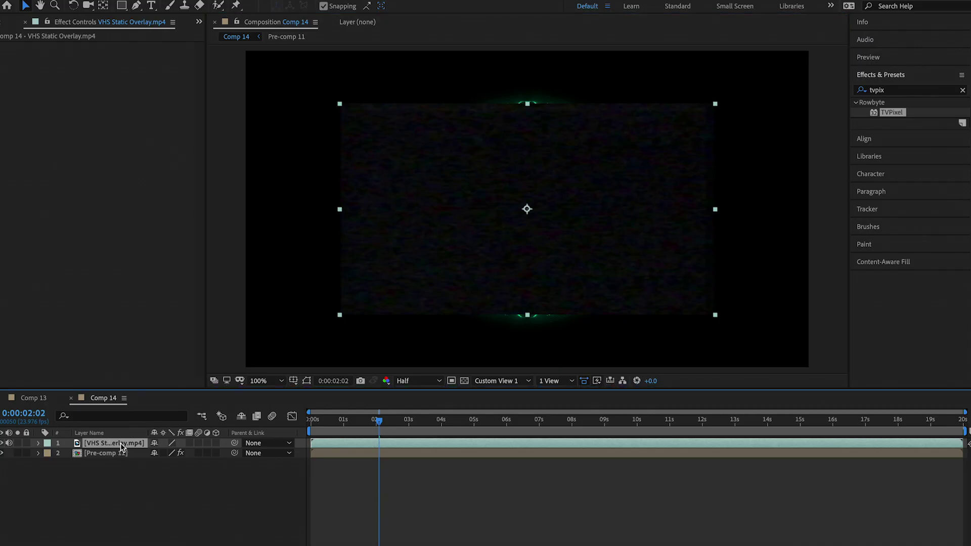
key("s")
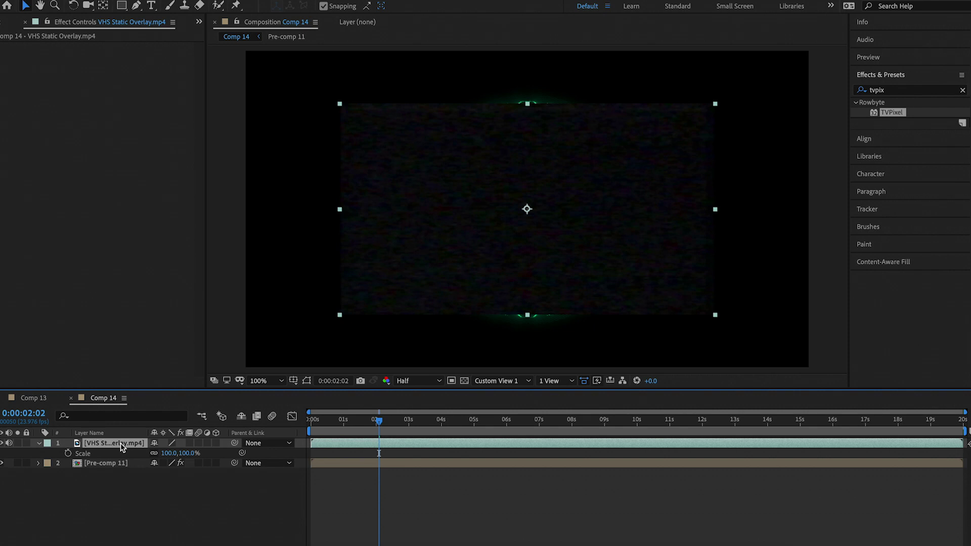
left_click_drag(166, 452, 195, 455)
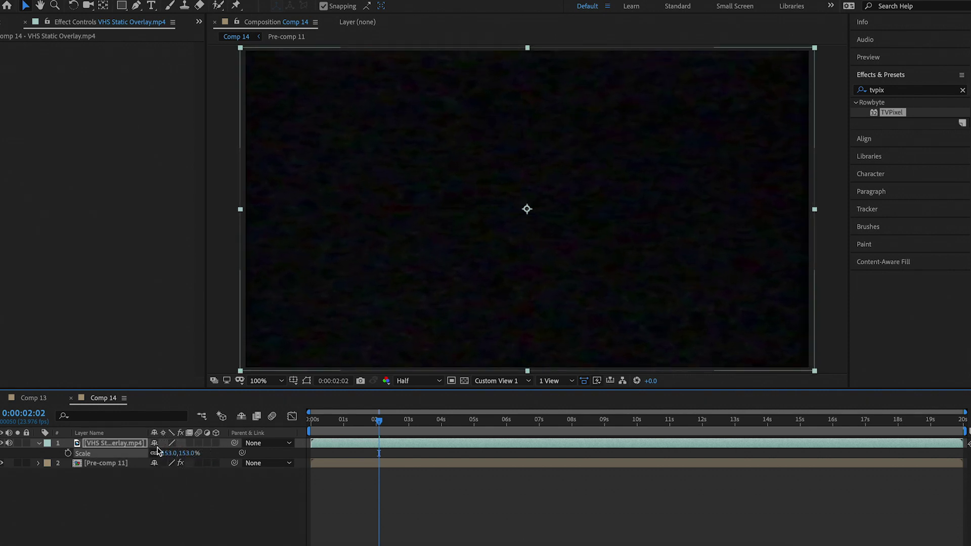
key("s")
- Place the VHS static layer beneath the globe pre-comp and preview the composition from the start
left_click_drag(105, 442, 108, 464)
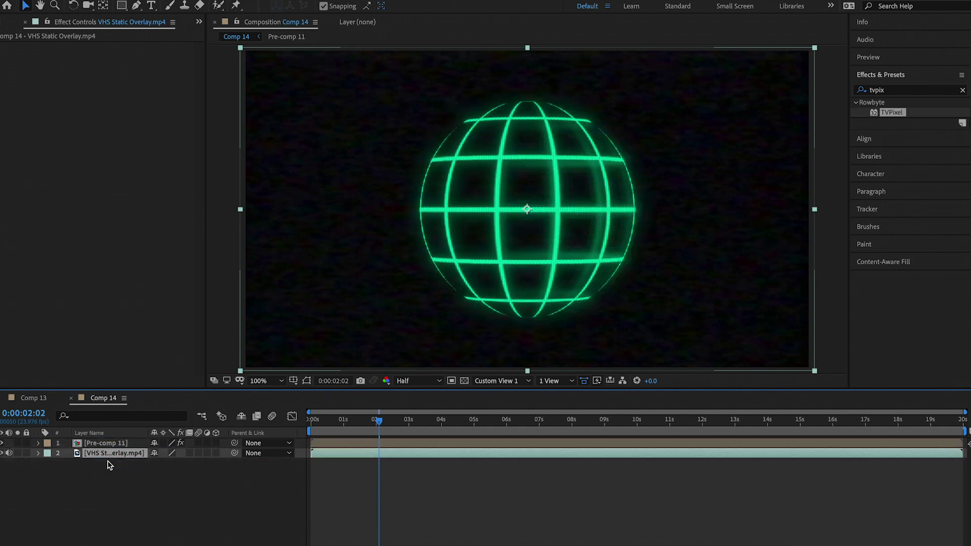
left_click_drag(339, 424, 300, 424)
left_click(301, 424)
key("space")
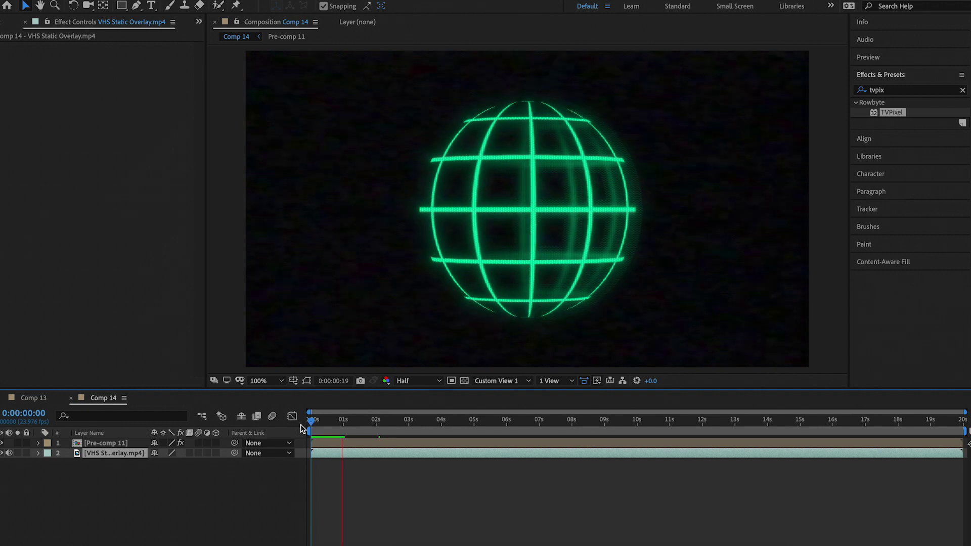
key("space")
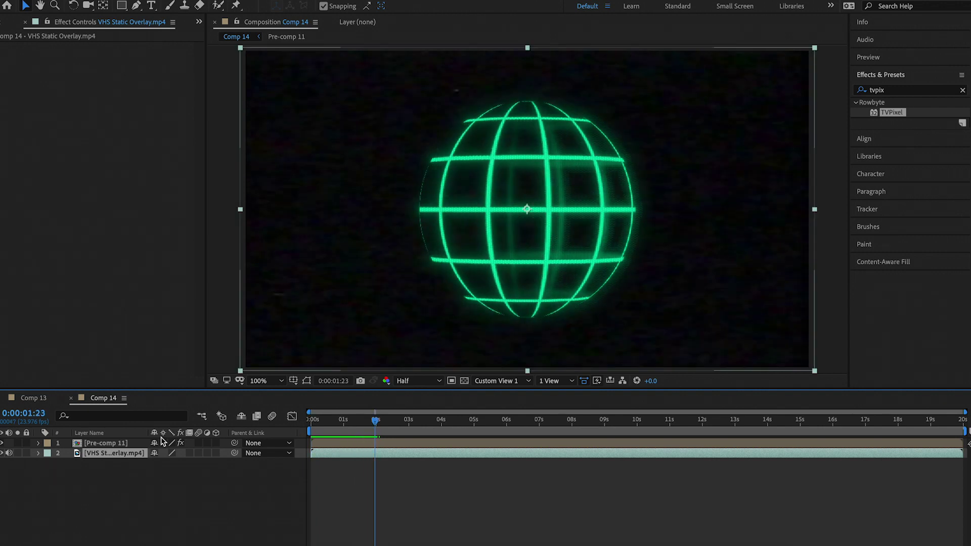
- Turn off TVPixel's Fill Background on the globe pre-comp and preview the composition from the start
left_click(118, 444)
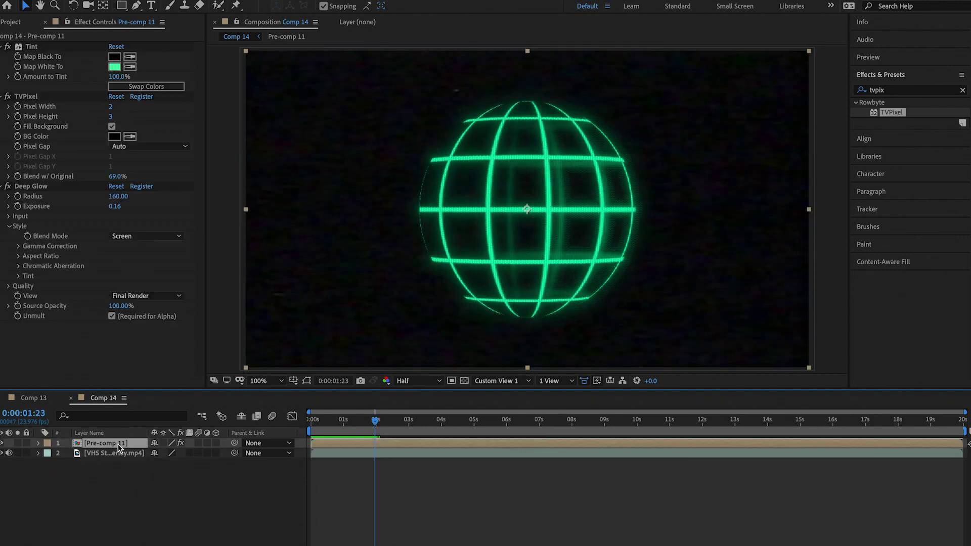
left_click(112, 127)
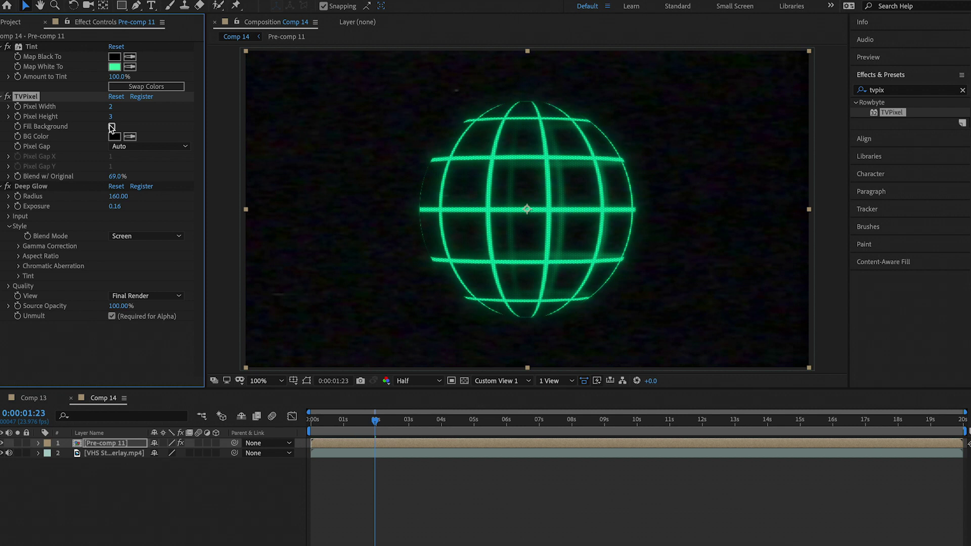
left_click_drag(375, 418, 346, 409)
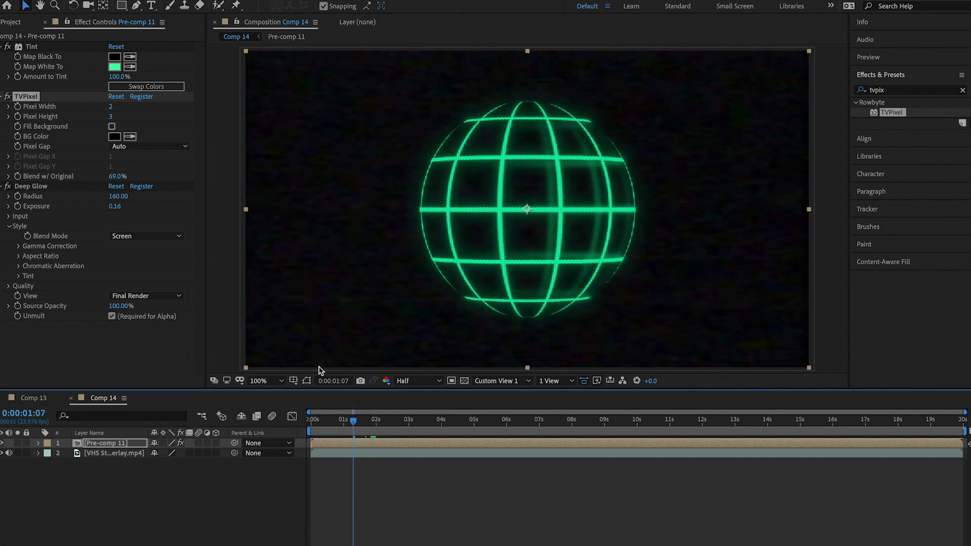
left_click(112, 127)
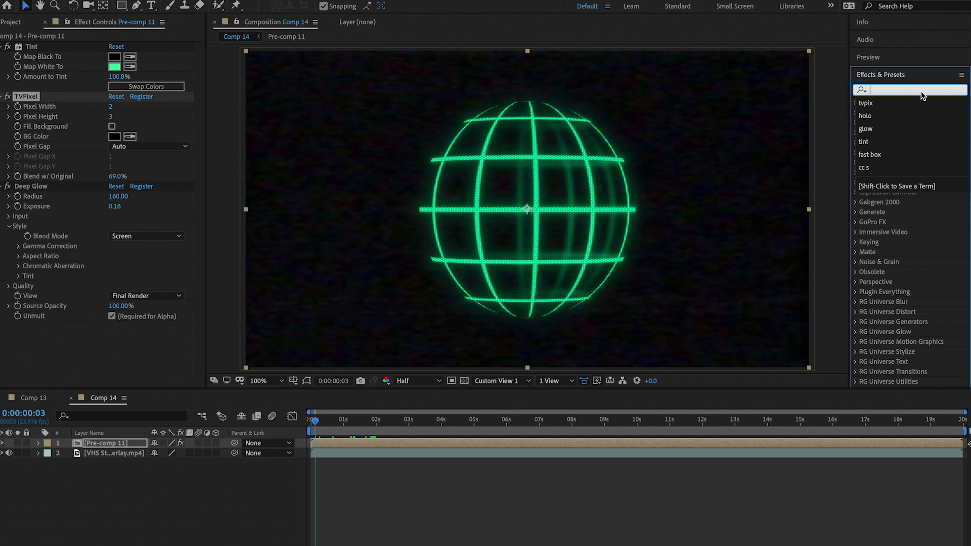
left_click(921, 91)
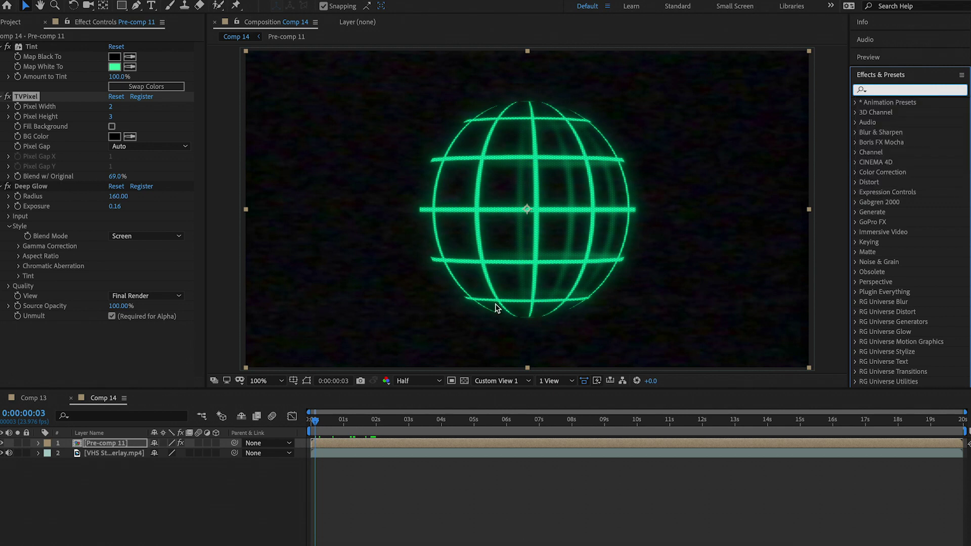
left_click_drag(323, 430, 306, 423)
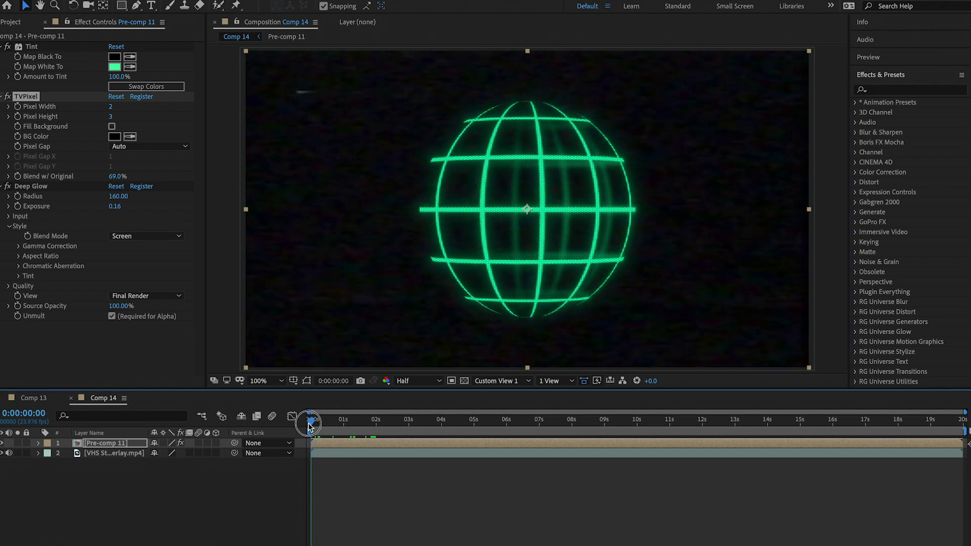
key("space")
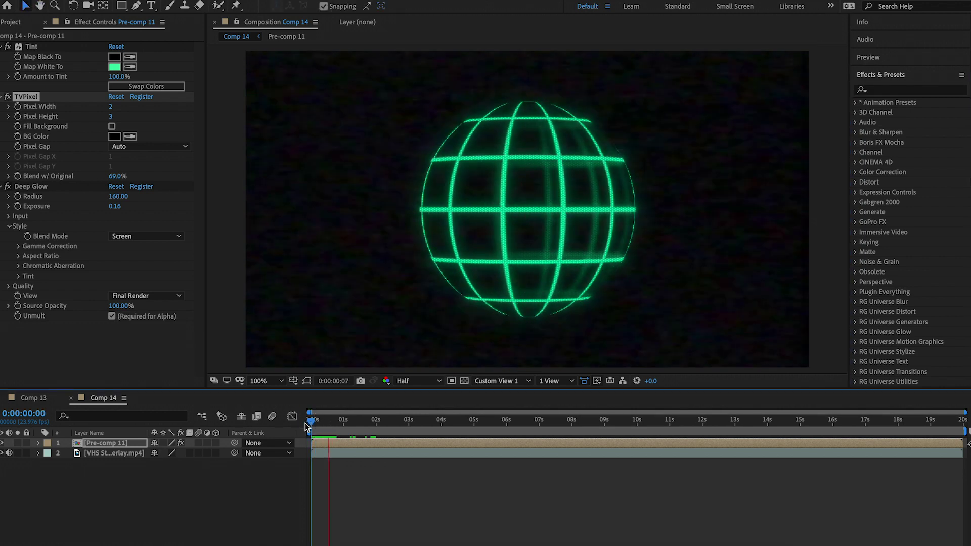
left_click(510, 222)
- Find the uni.Camera Shake effect, apply it to the globe pre-comp, and clear the effect search
left_click(904, 89)
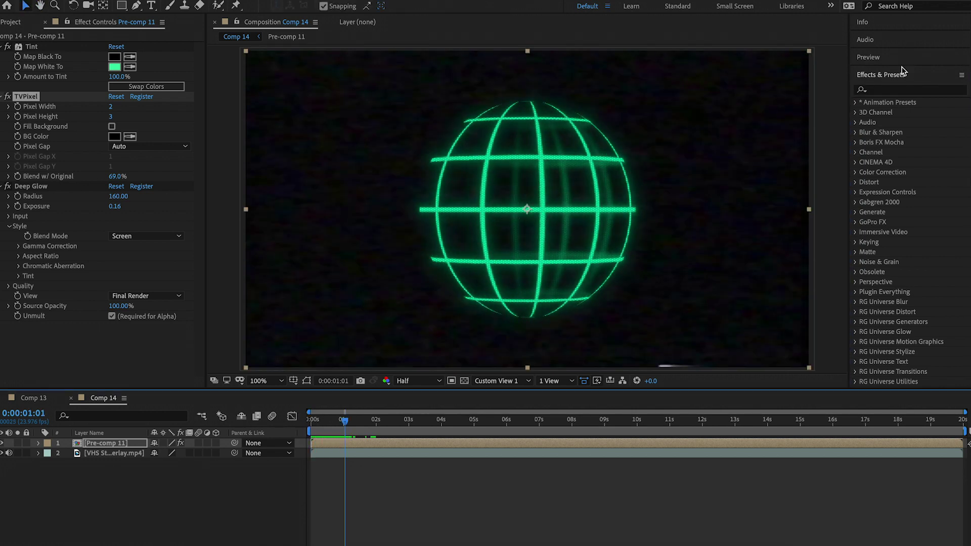
type("shake")
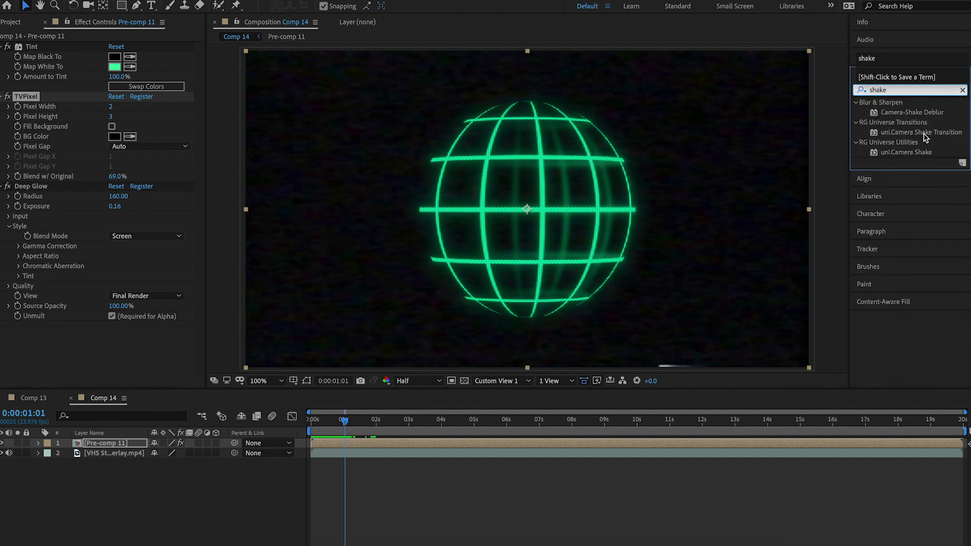
left_click_drag(919, 159, 573, 181)
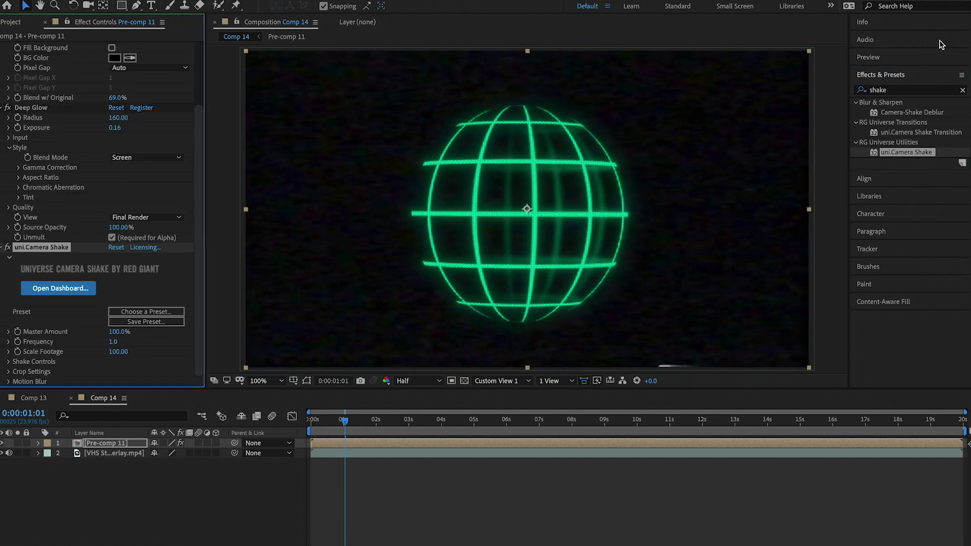
left_click(959, 89)
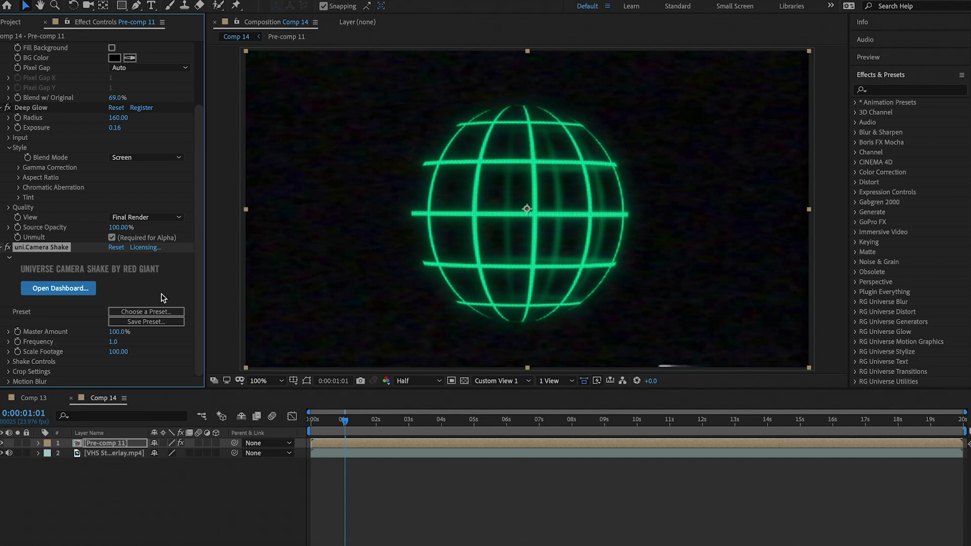
- Apply the Car Mount preset to the globe's Camera Shake effect and preview the shake from the start
left_click(146, 312)
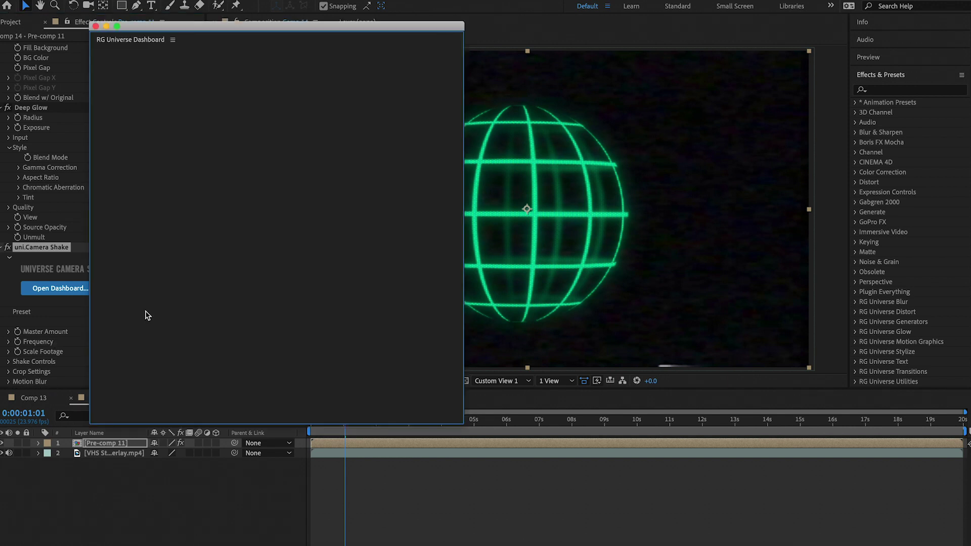
left_click_drag(242, 28, 168, 15)
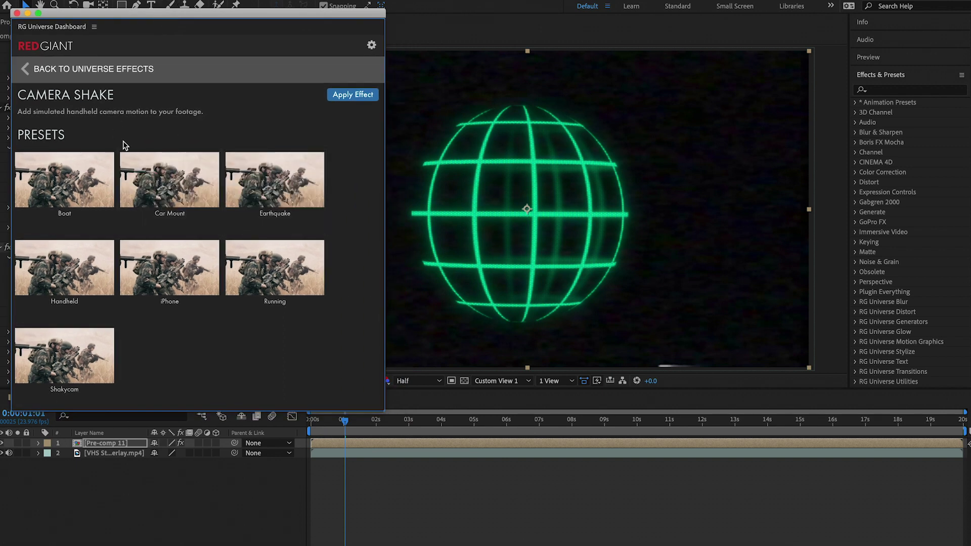
mouse_move(172, 224)
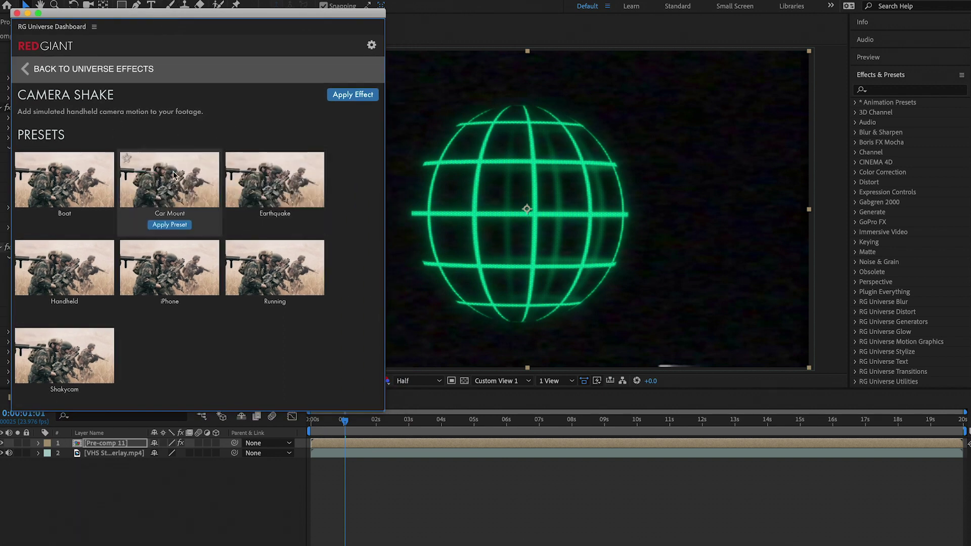
left_click(171, 228)
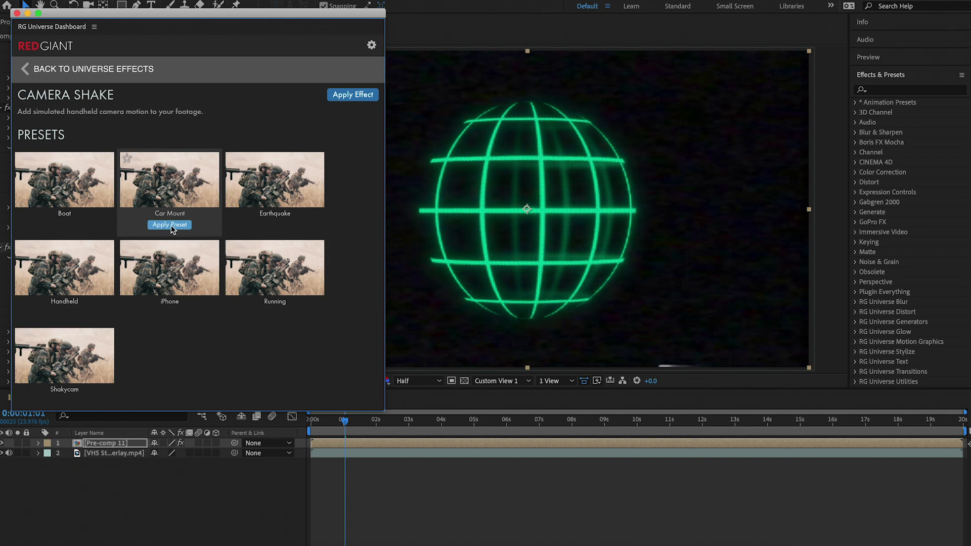
left_click(16, 13)
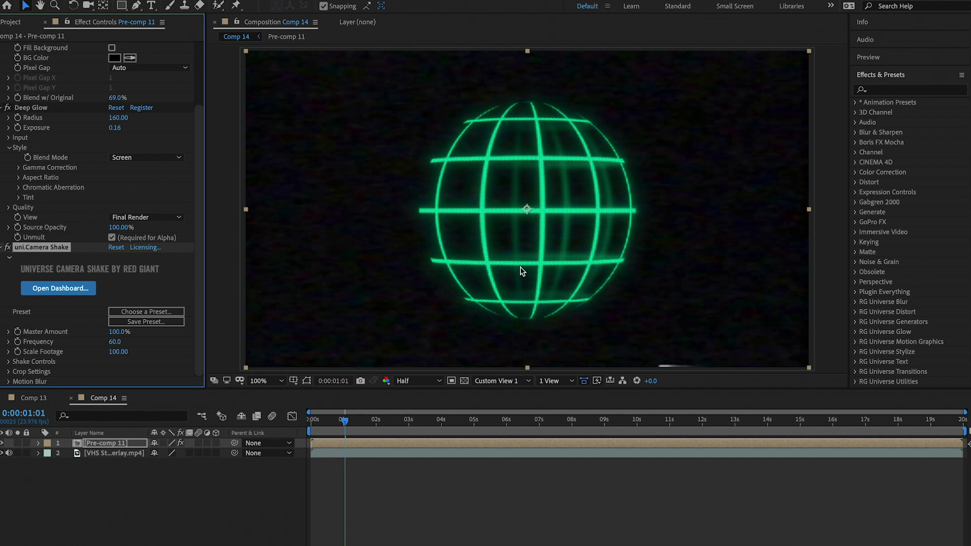
left_click_drag(360, 424, 238, 416)
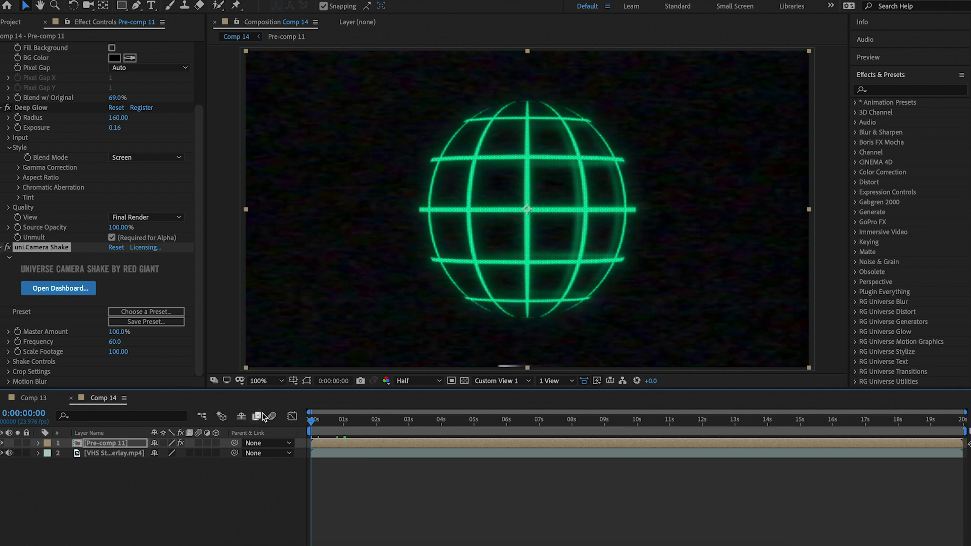
key("space")
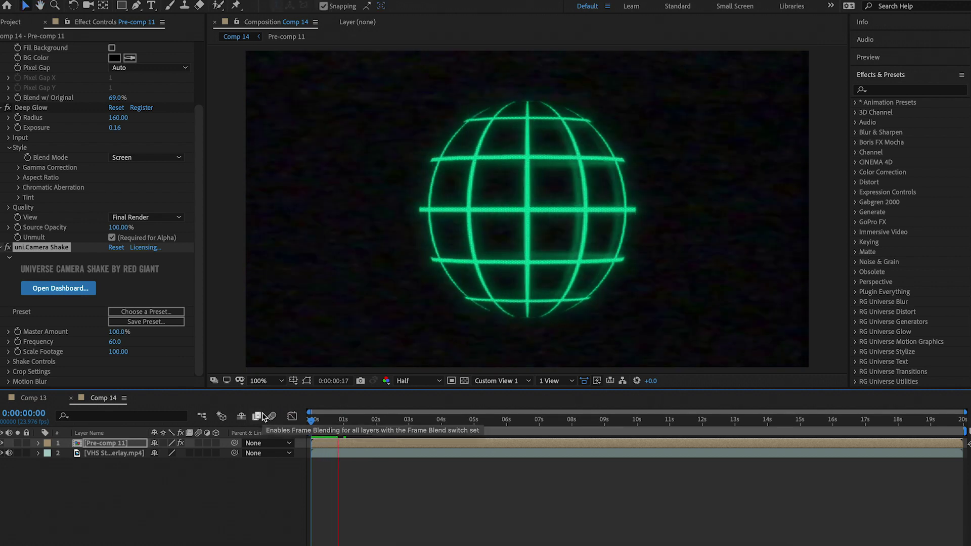
key("space")
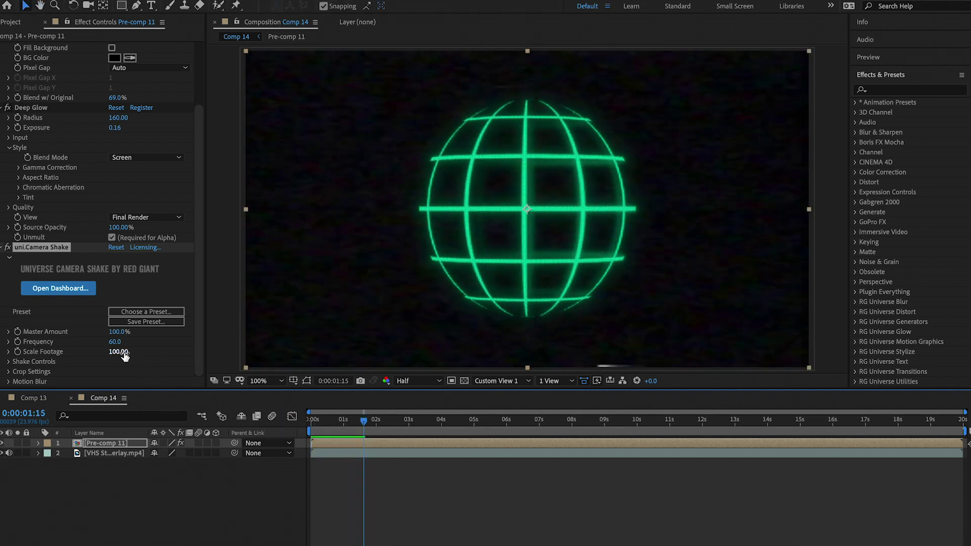
- Set Camera Shake's Master Amount to 48% and preview the globe from the start
left_click_drag(123, 333, 94, 334)
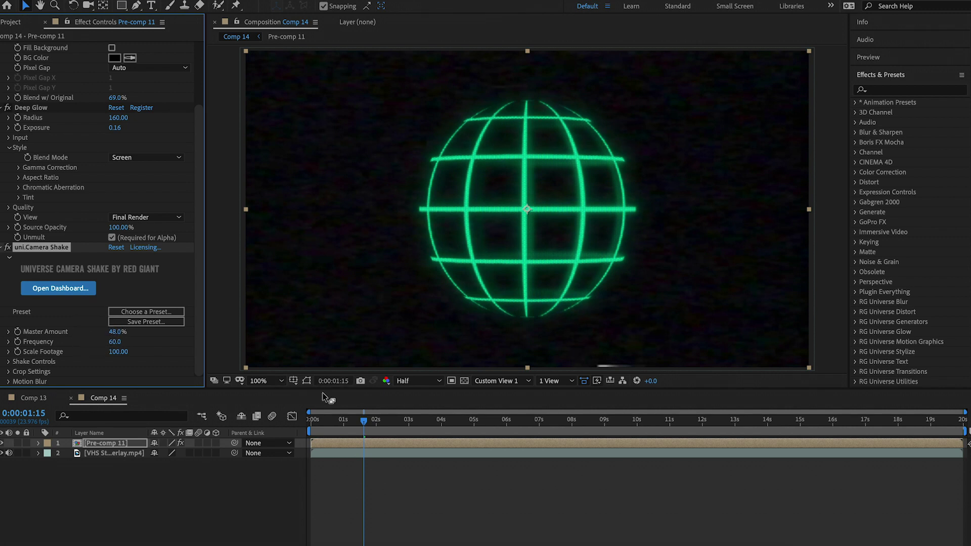
left_click(303, 423)
key("space")
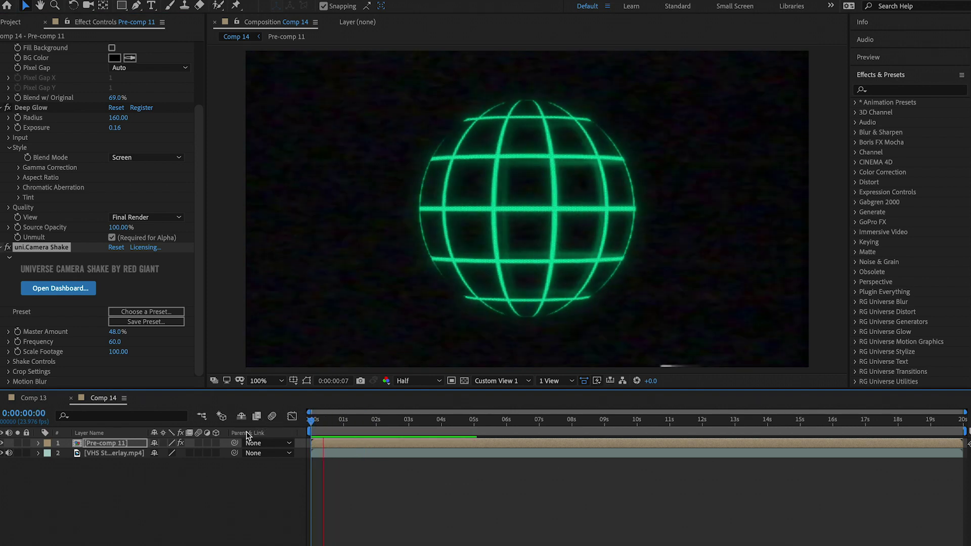